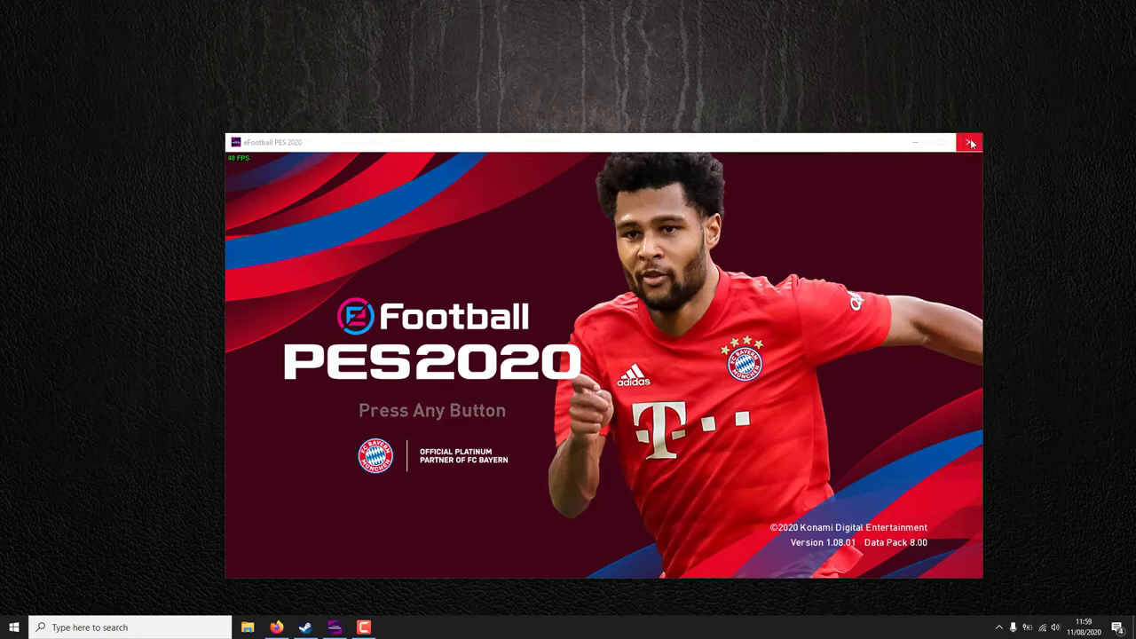
# - Close eFootball PES 2020 and open File Explorer
pyautogui.click(966, 145)
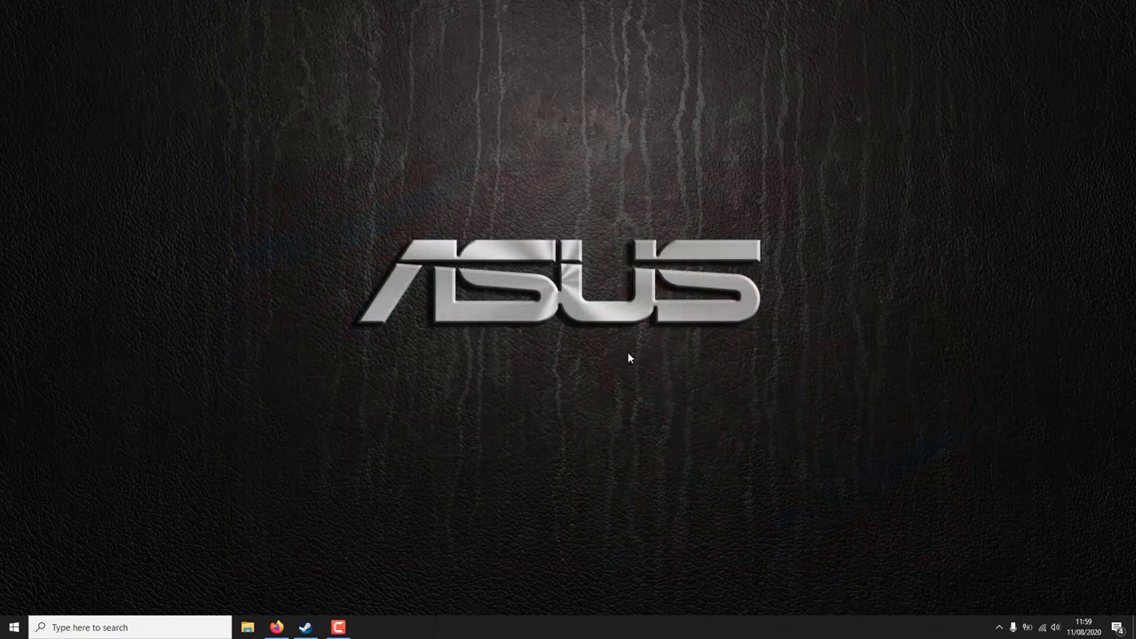
pyautogui.click(247, 627)
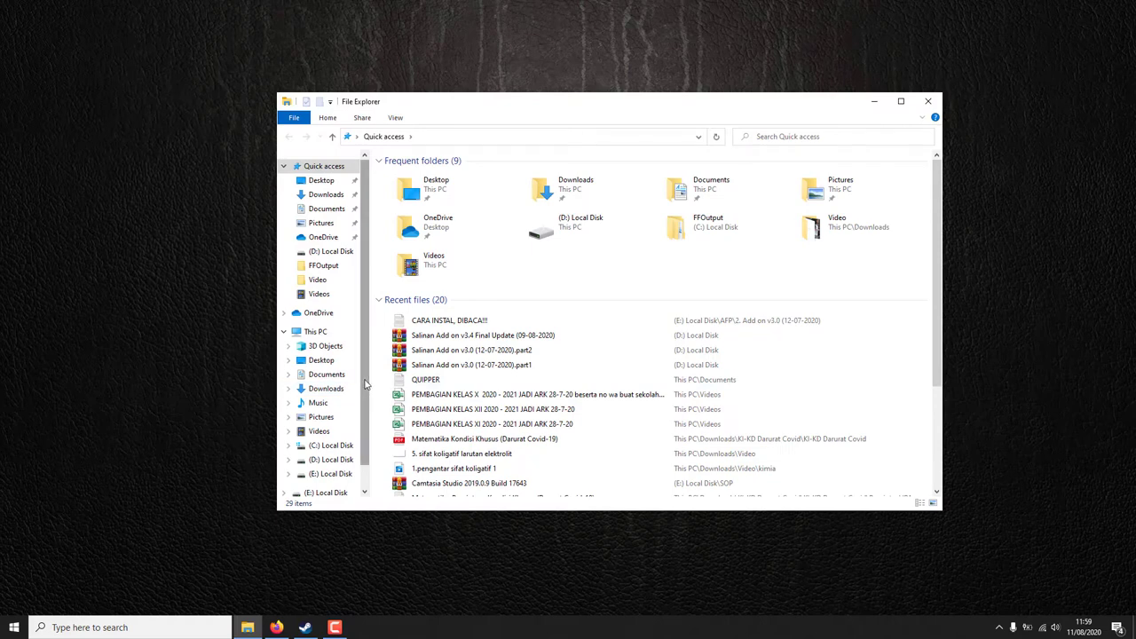
pyautogui.scroll(-1, 364, 439)
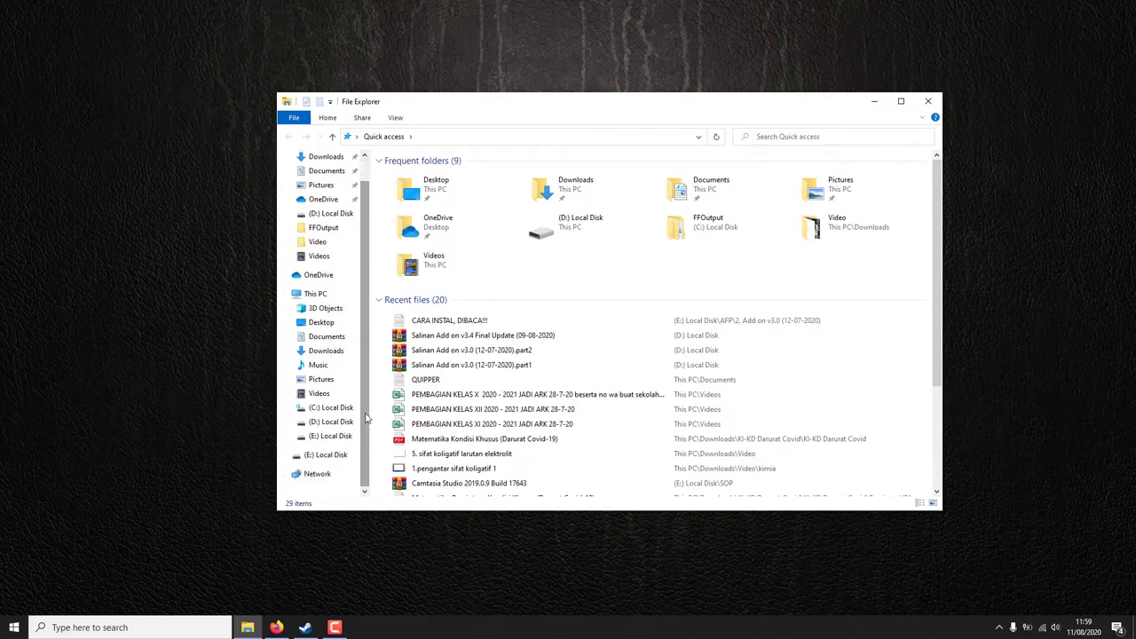
pyautogui.rightClick(2, 328)
pyautogui.click(42, 361)
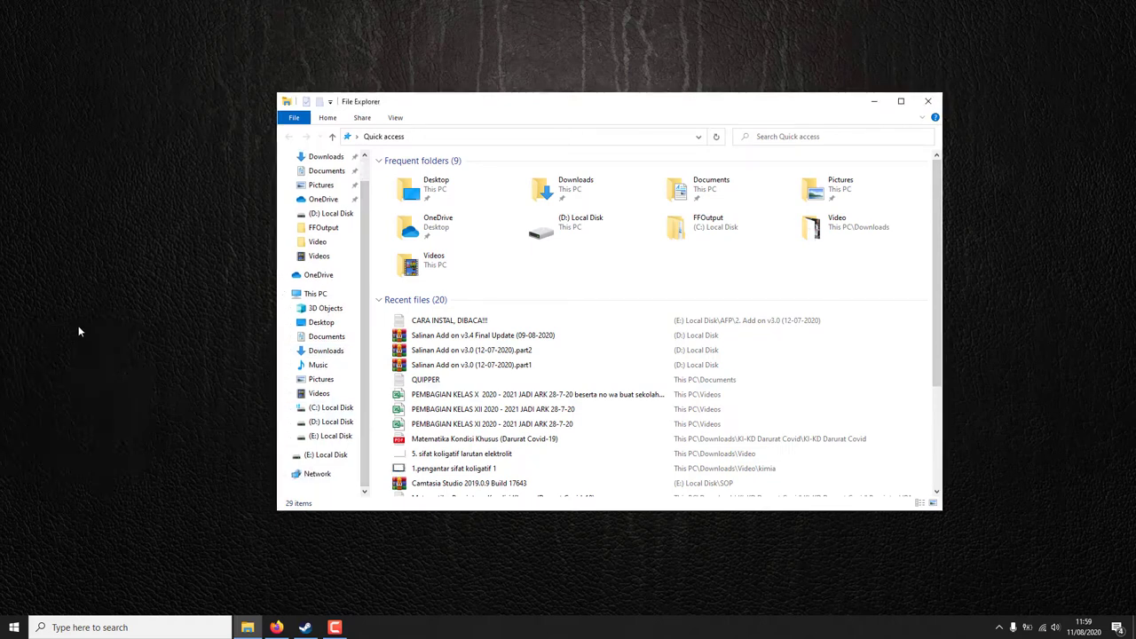
pyautogui.rightClick(79, 325)
pyautogui.click(102, 360)
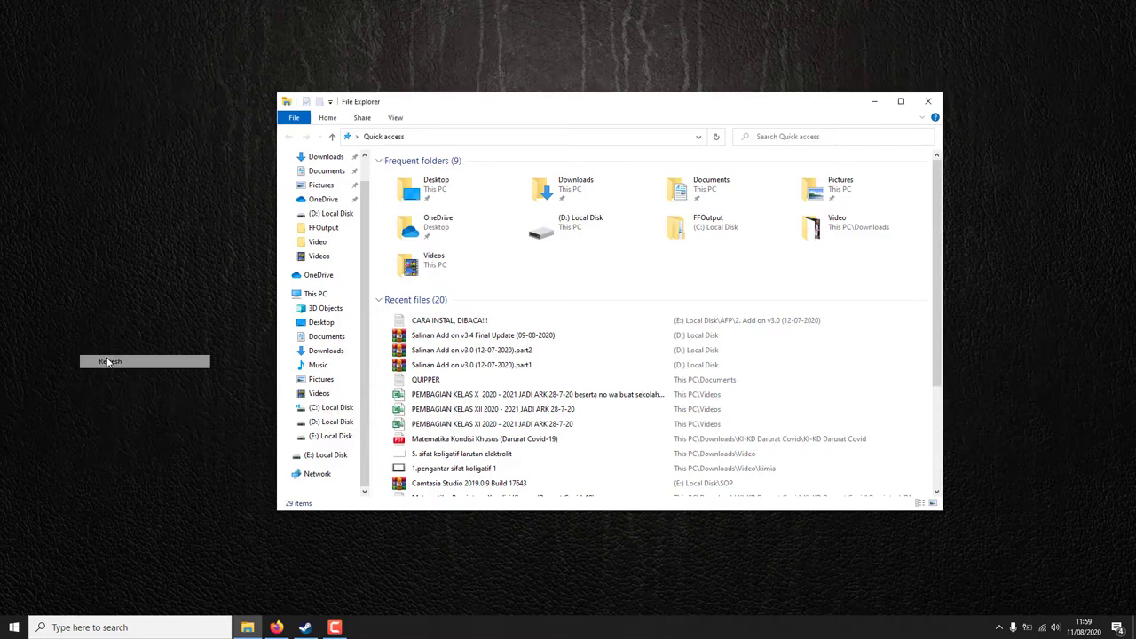
# - Open the AFP folder on local disk E: and move the window lower on the desktop
pyautogui.click(330, 423)
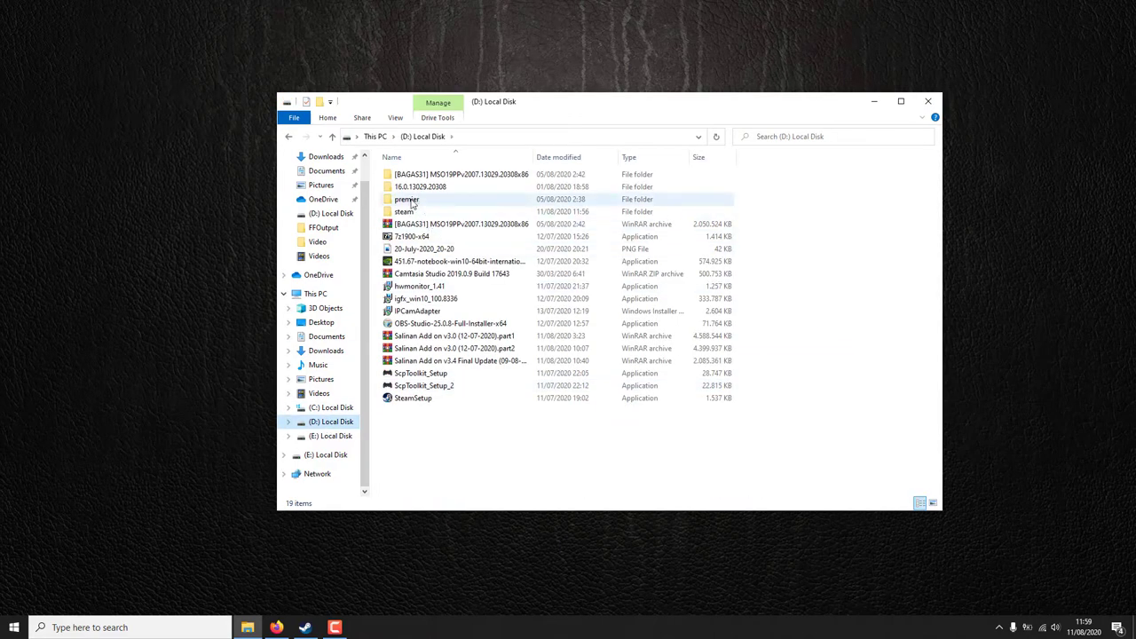
pyautogui.click(342, 435)
pyautogui.doubleClick(415, 204)
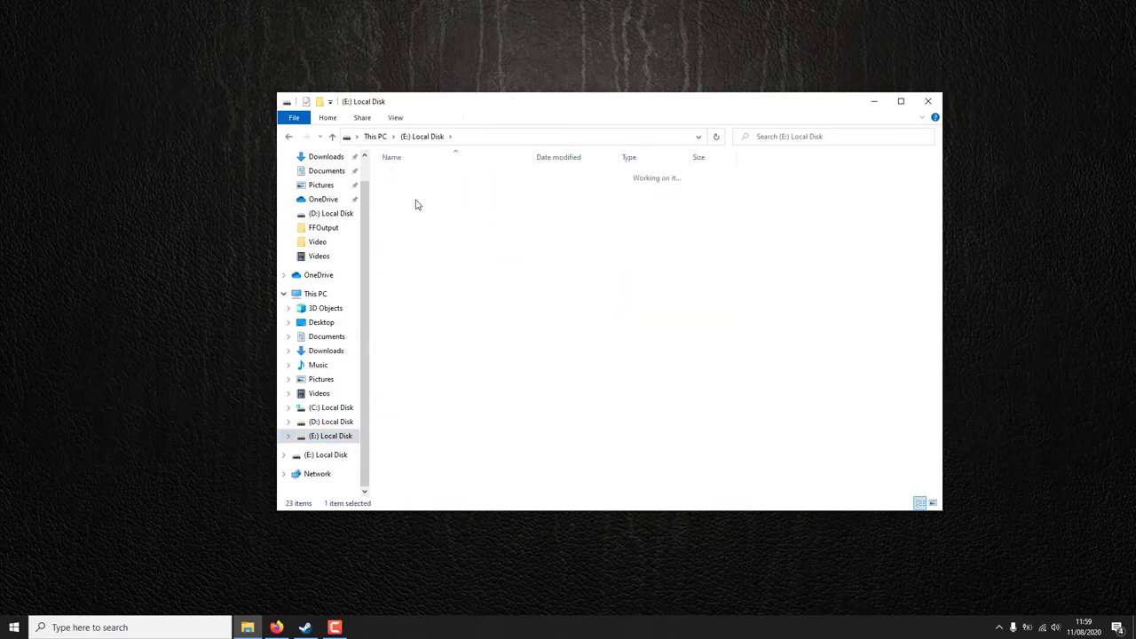
pyautogui.moveTo(488, 102); pyautogui.dragTo(492, 202)
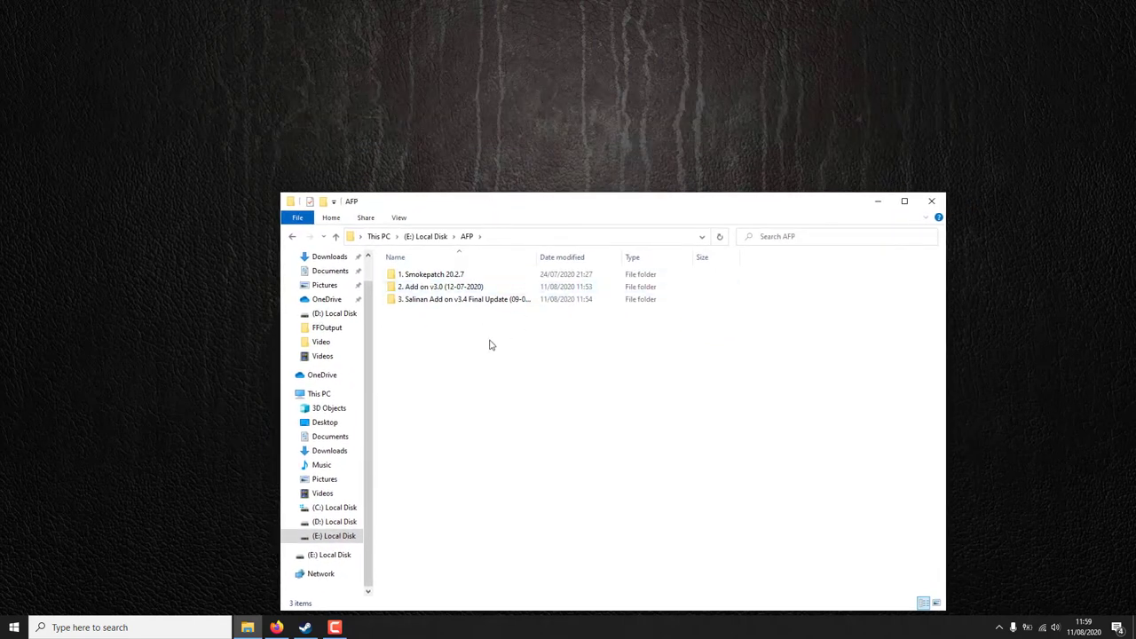
pyautogui.rightClick(523, 42)
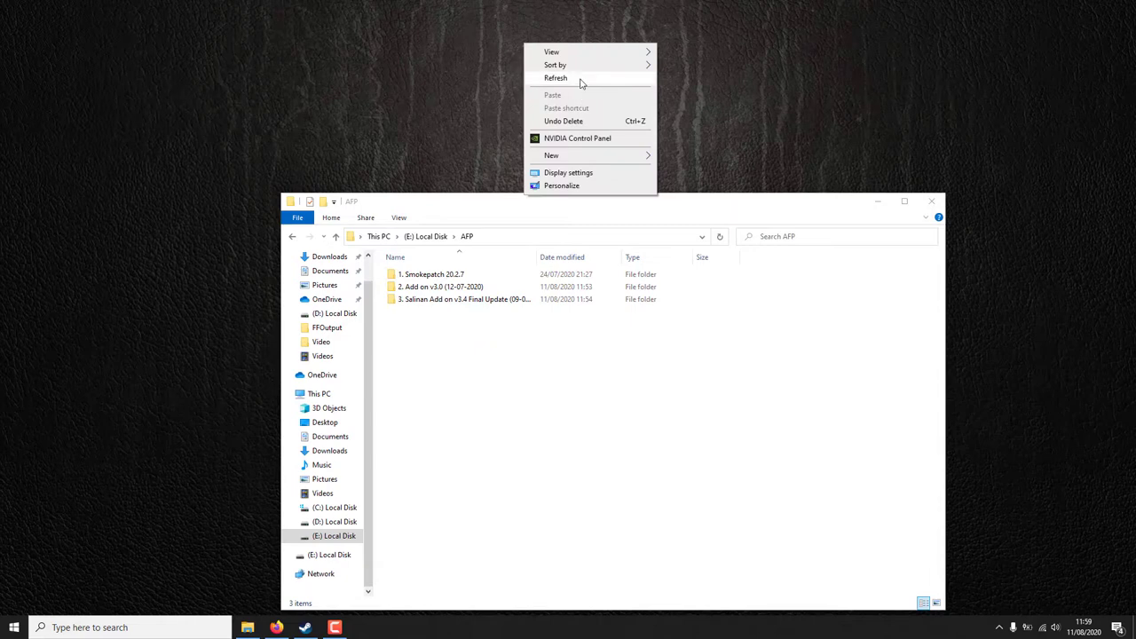
pyautogui.click(580, 79)
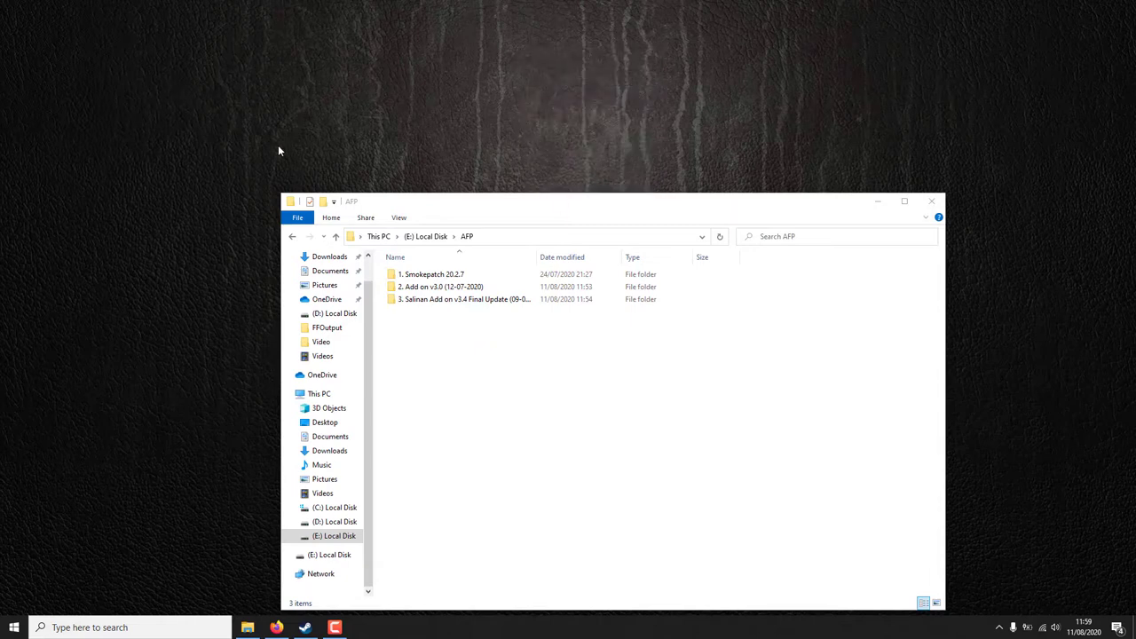
pyautogui.rightClick(79, 216)
pyautogui.click(125, 251)
pyautogui.rightClick(623, 93)
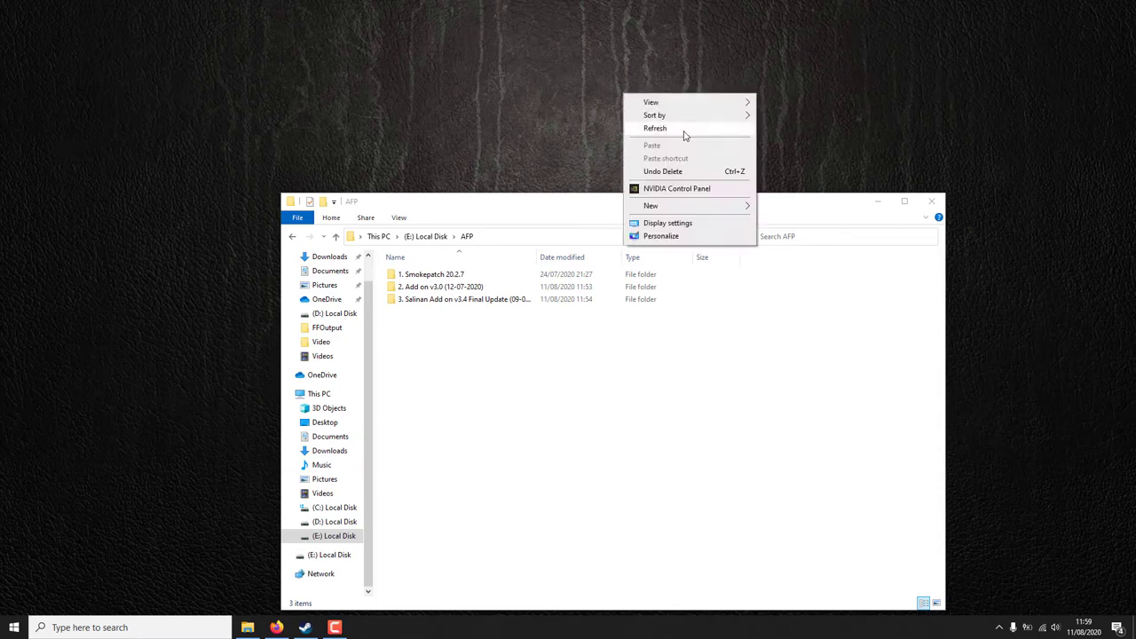
pyautogui.click(685, 129)
pyautogui.rightClick(996, 138)
pyautogui.click(1016, 173)
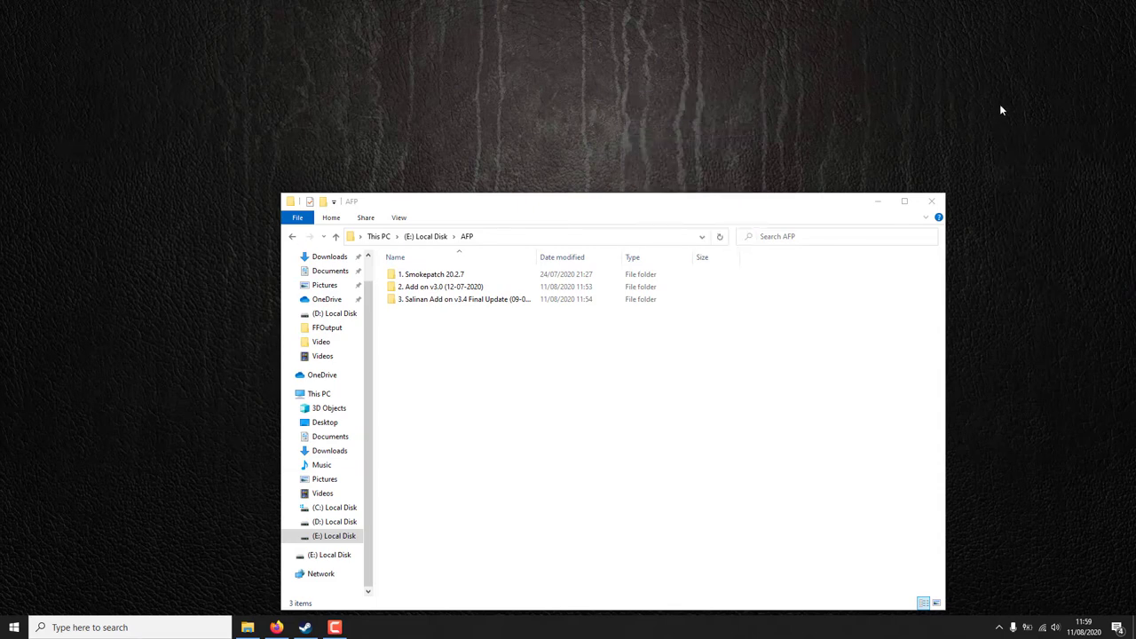
pyautogui.rightClick(999, 106)
pyautogui.click(1010, 140)
# - Widen the Name column so the full names of the three patch folders can be read
pyautogui.moveTo(537, 257); pyautogui.dragTo(566, 258)
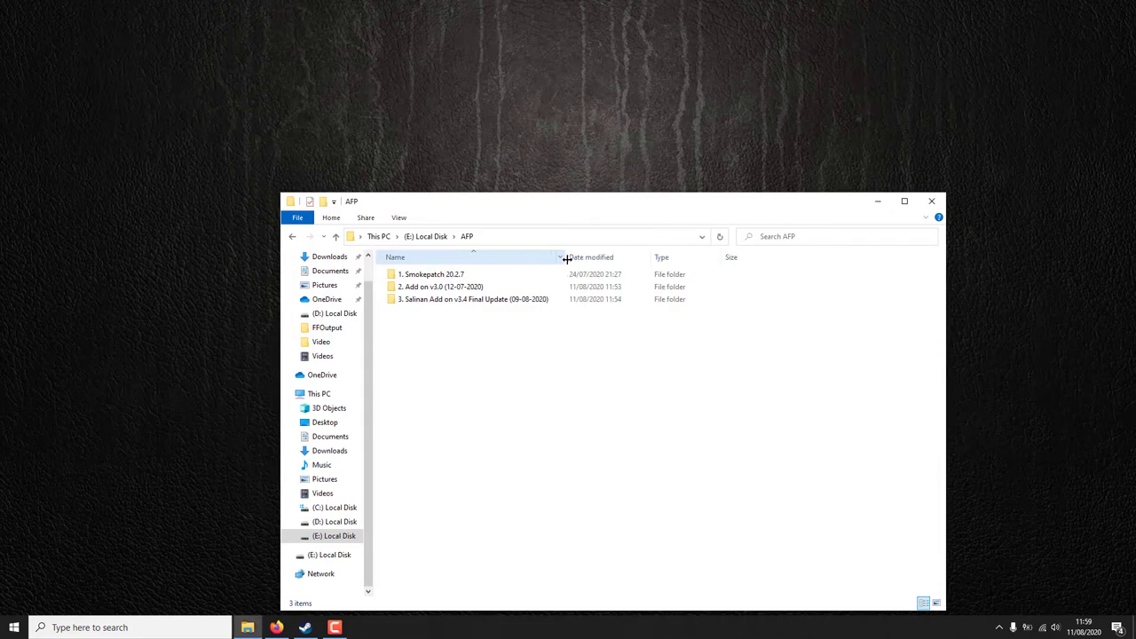
pyautogui.moveTo(483, 360); pyautogui.dragTo(437, 276)
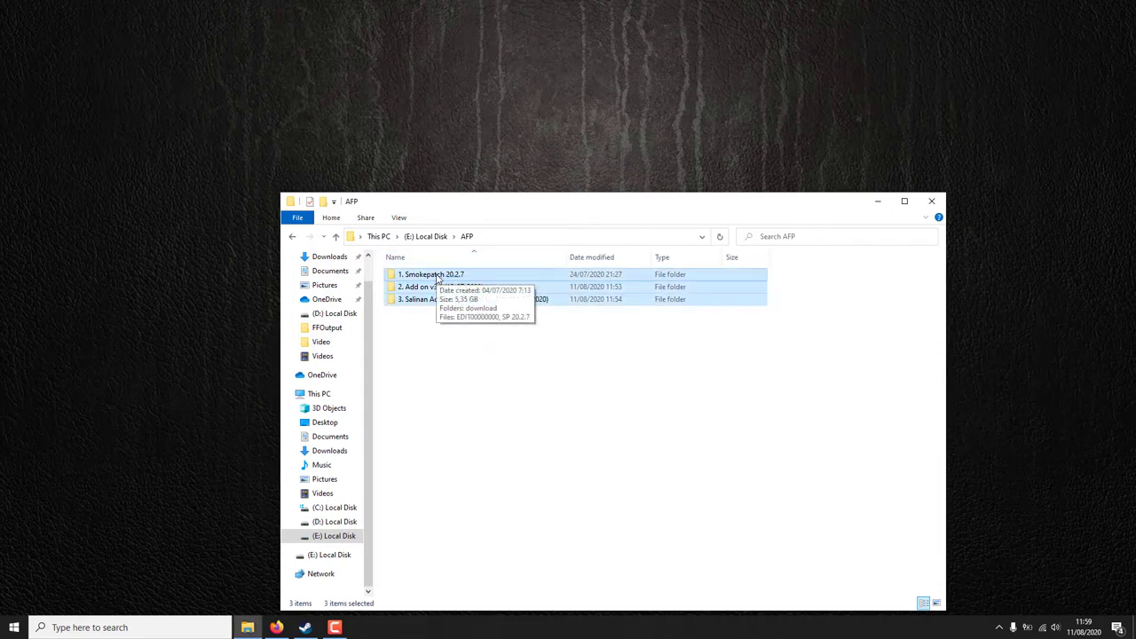
pyautogui.click(492, 322)
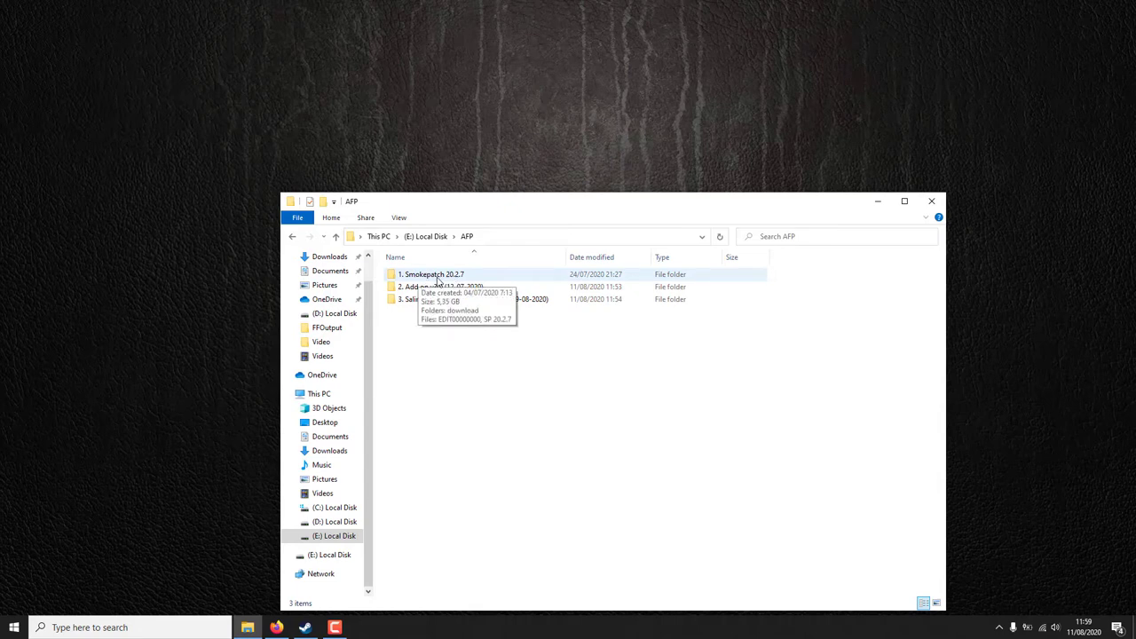
# - Examine the contents of the "1. Smokepatch 20.2.7" and "2. Add on v3.0 (12-07-2020)" folders, then return to AFP
pyautogui.doubleClick(439, 277)
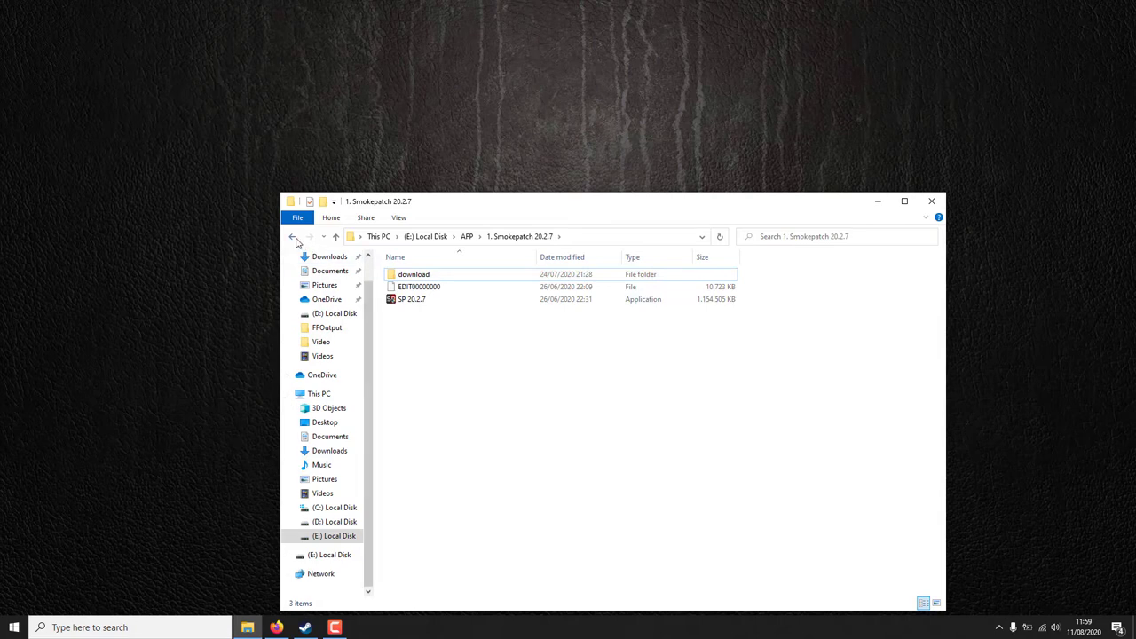
pyautogui.click(292, 236)
pyautogui.click(429, 288)
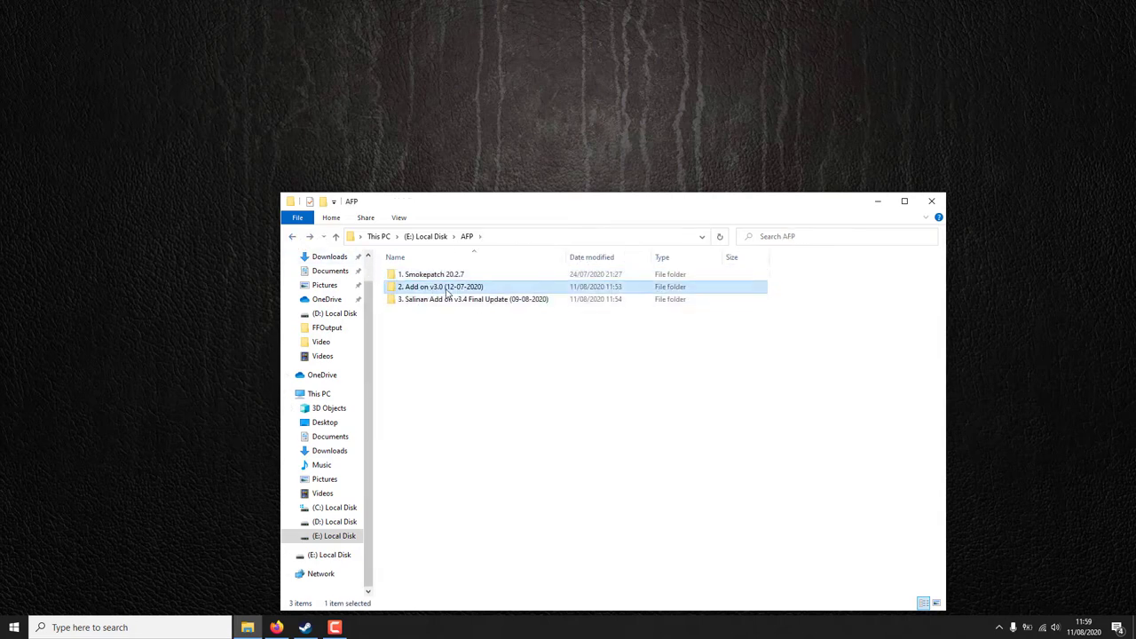
pyautogui.doubleClick(448, 290)
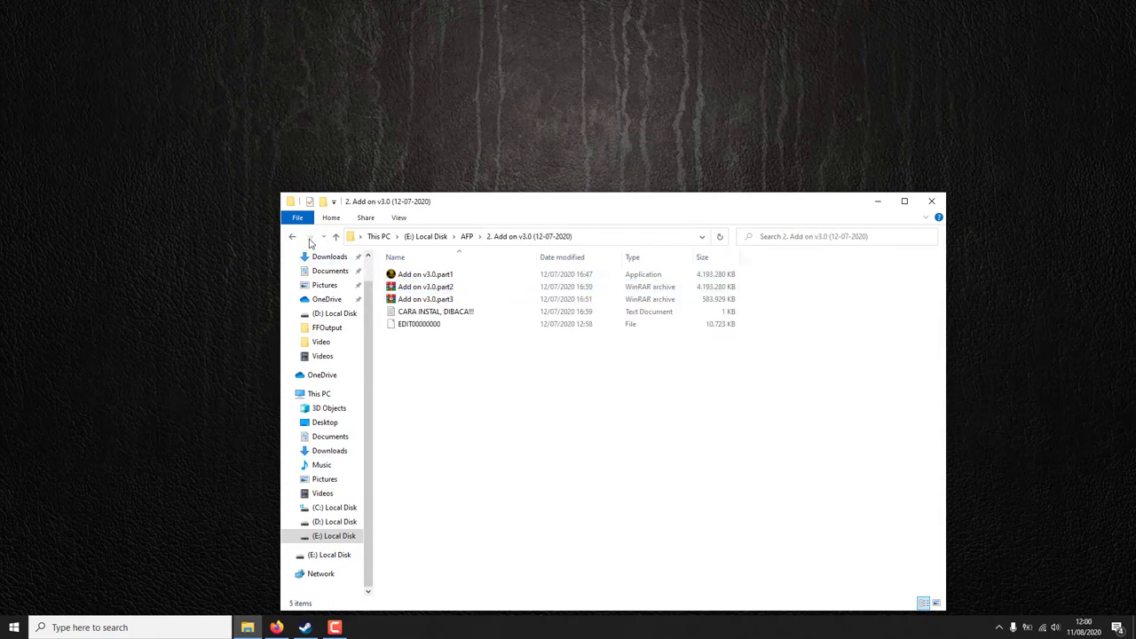
pyautogui.click(333, 237)
# - Rename the third folder in AFP as "3. Add on v3.4 Final Update (09-08-2020)"
pyautogui.click(439, 302)
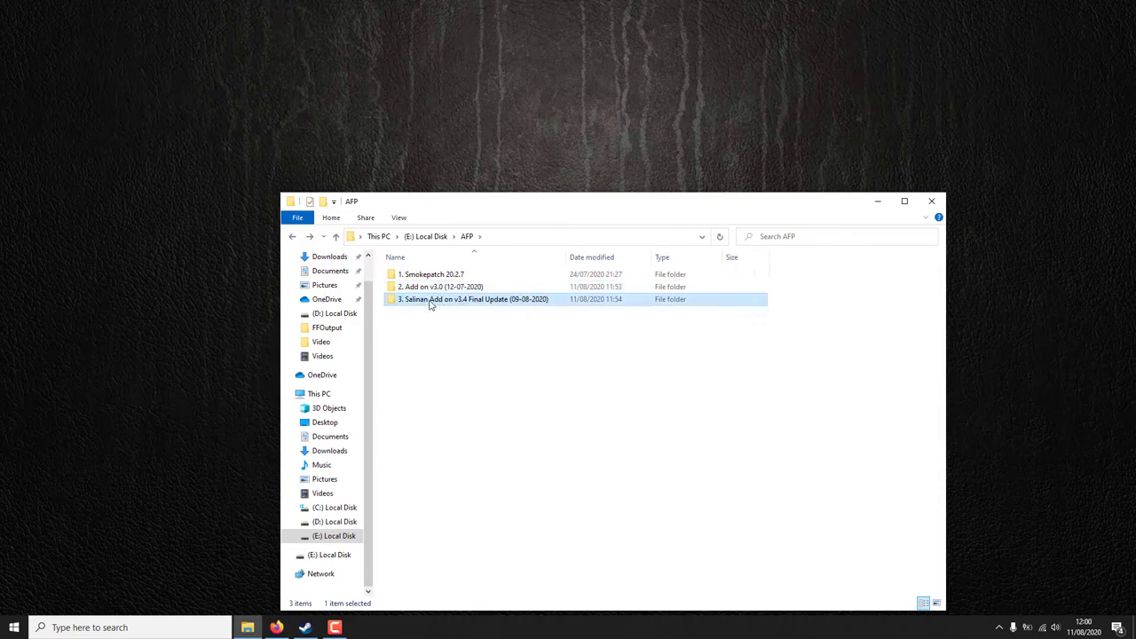
pyautogui.click(432, 302)
pyautogui.click(431, 300)
pyautogui.press('BackSpace')
pyautogui.press('BackSpace')
pyautogui.press('BackSpace')
pyautogui.press('BackSpace')
pyautogui.press('BackSpace')
pyautogui.press('BackSpace')
pyautogui.press('BackSpace')
pyautogui.press('BackSpace')
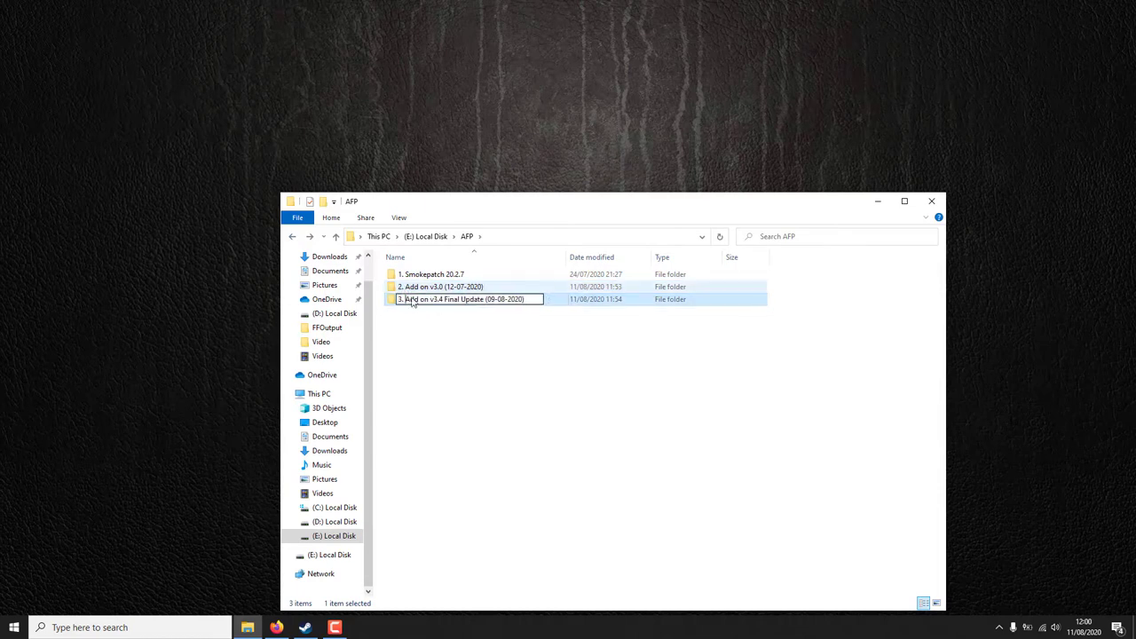
pyautogui.press('Return')
# - Launch the SP 20.2.7 installer from the "1. Smokepatch 20.2.7" folder
pyautogui.click(464, 286)
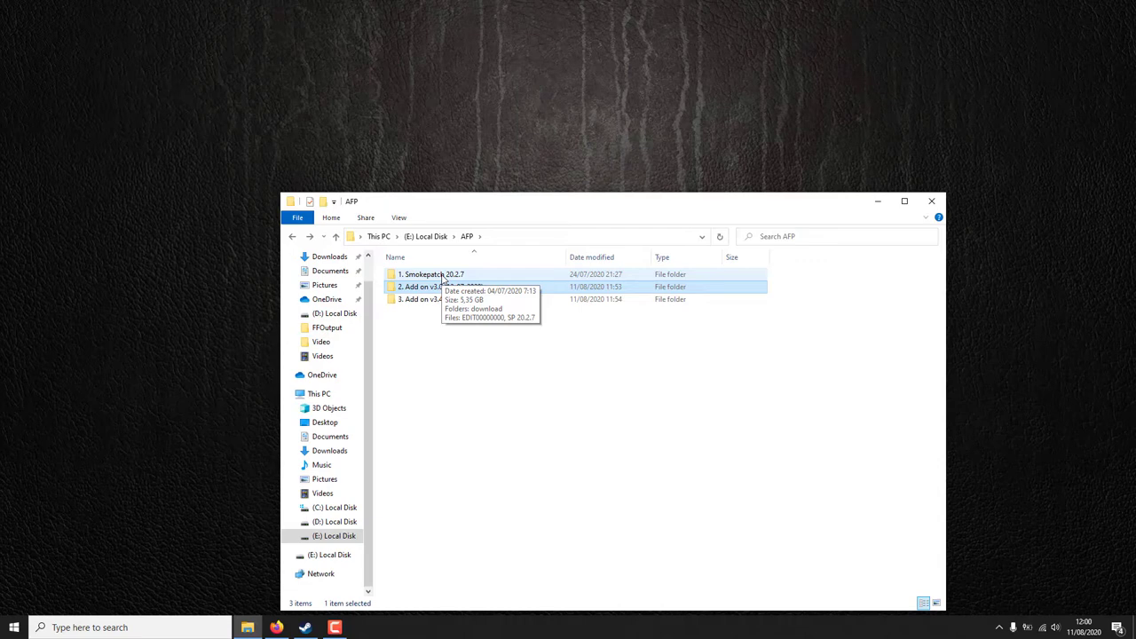
pyautogui.doubleClick(442, 275)
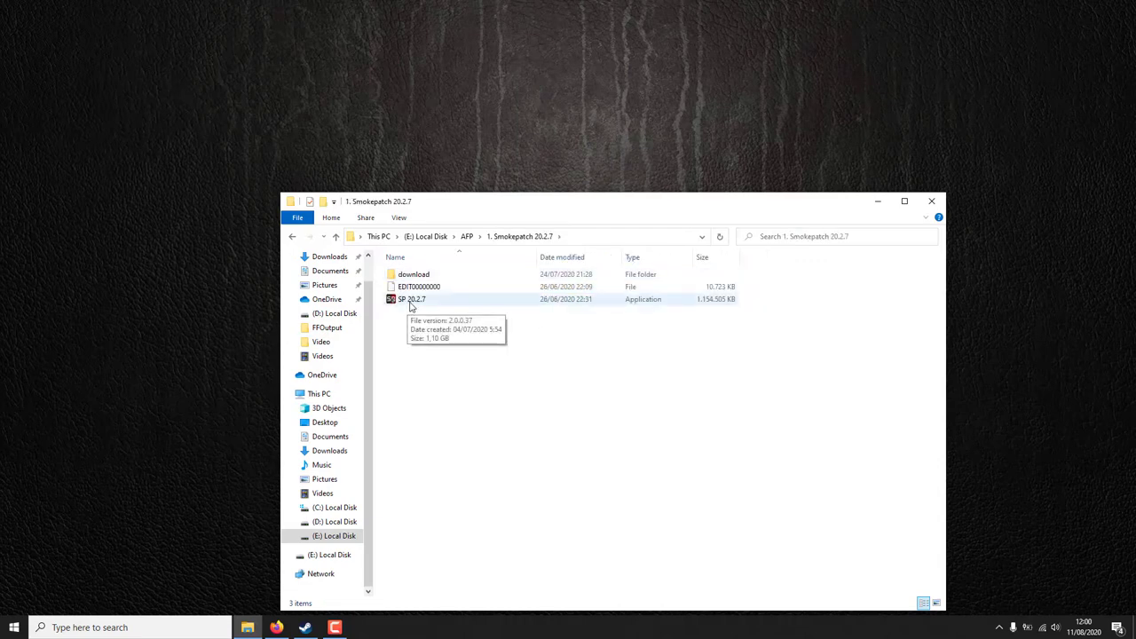
pyautogui.click(411, 307)
pyautogui.doubleClick(411, 303)
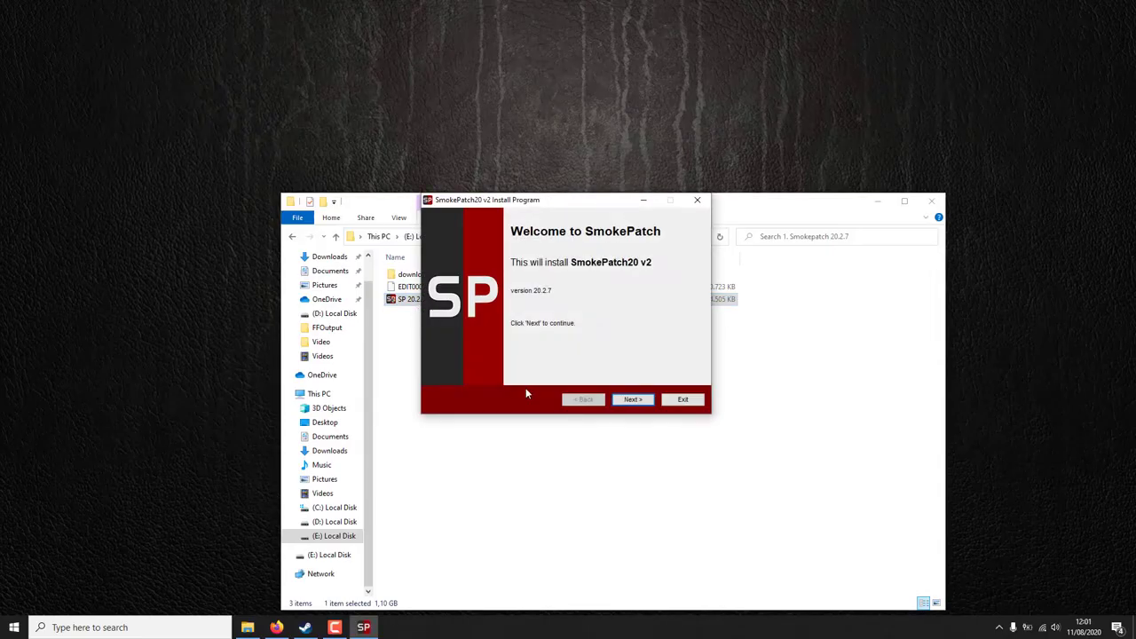
# - Advance through the SmokePatch20 v2 setup with For Bypass as the game type and open the folder browser for the installation directory
pyautogui.click(632, 400)
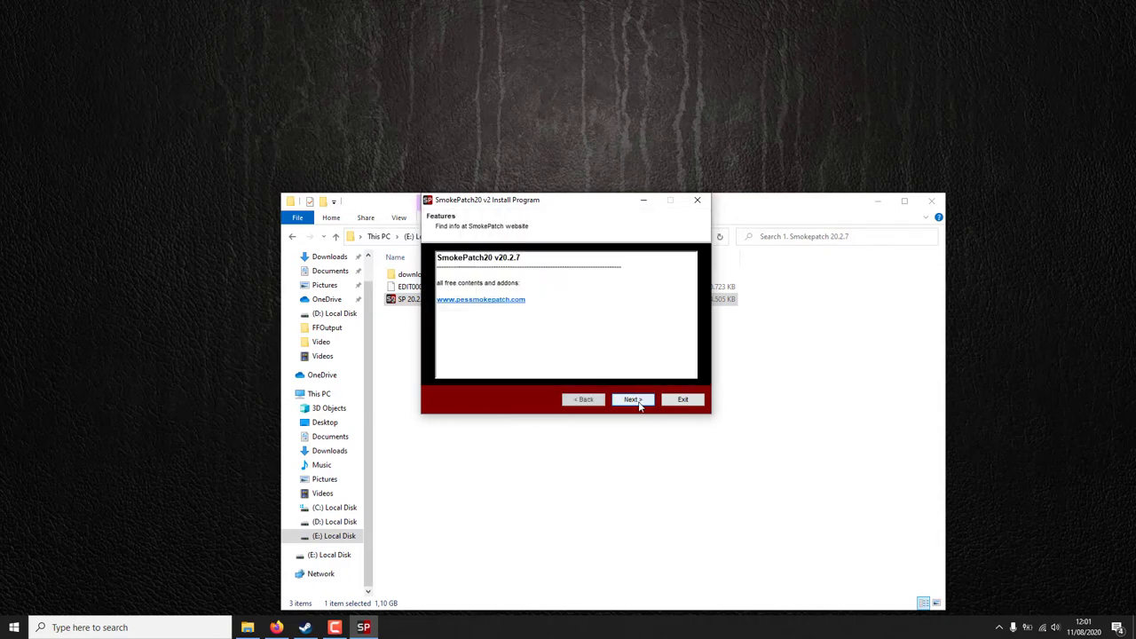
pyautogui.click(635, 400)
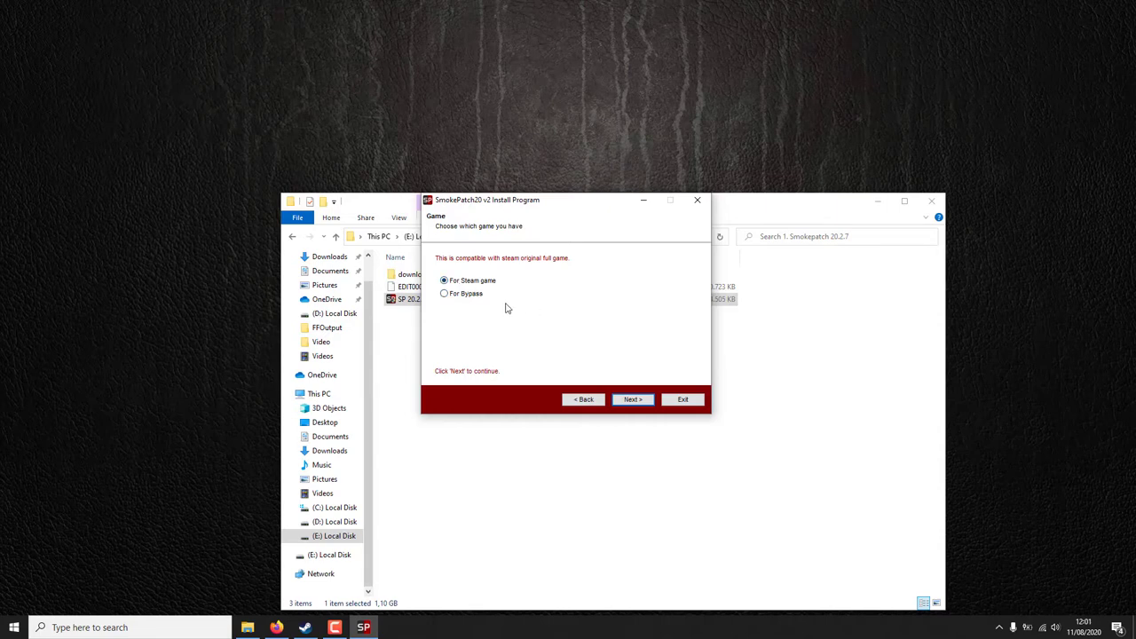
pyautogui.click(456, 298)
pyautogui.click(632, 399)
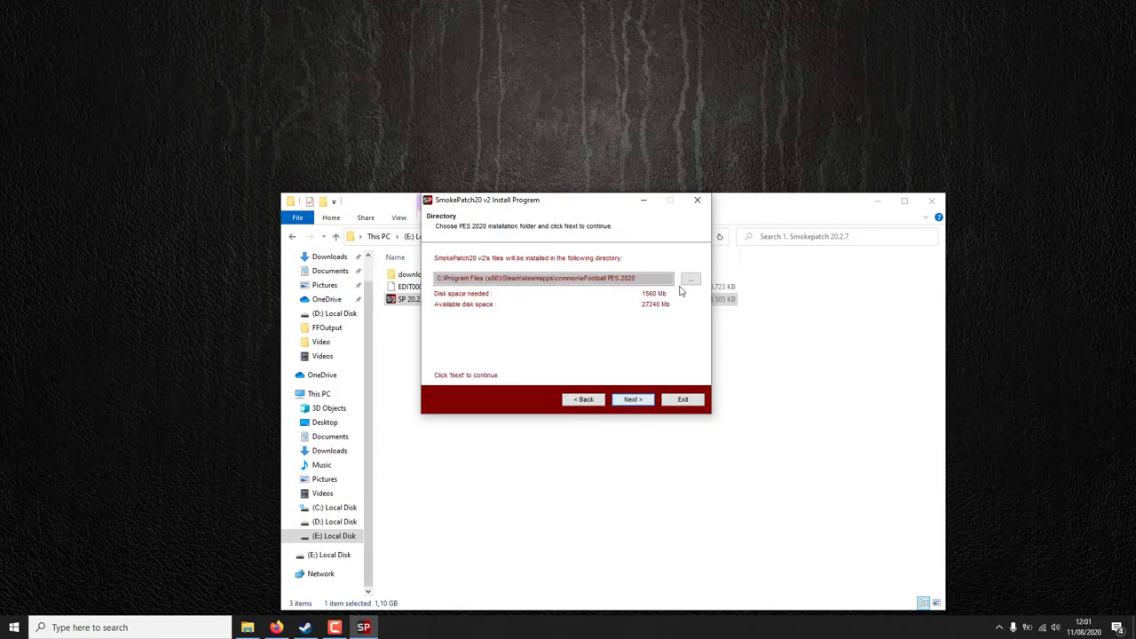
pyautogui.click(689, 281)
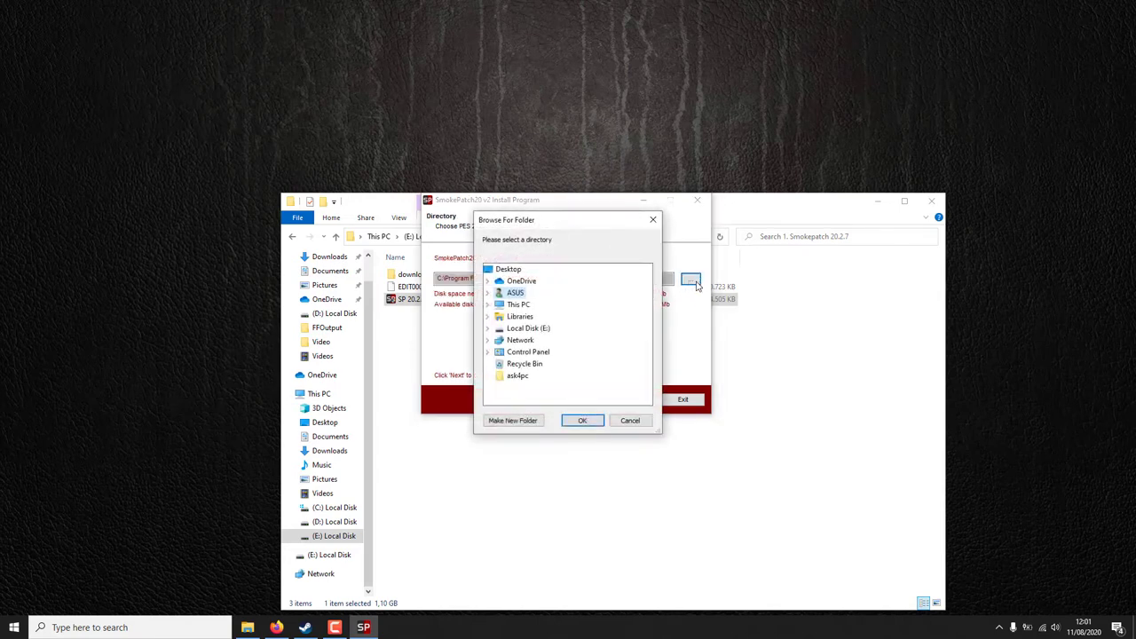
pyautogui.click(486, 328)
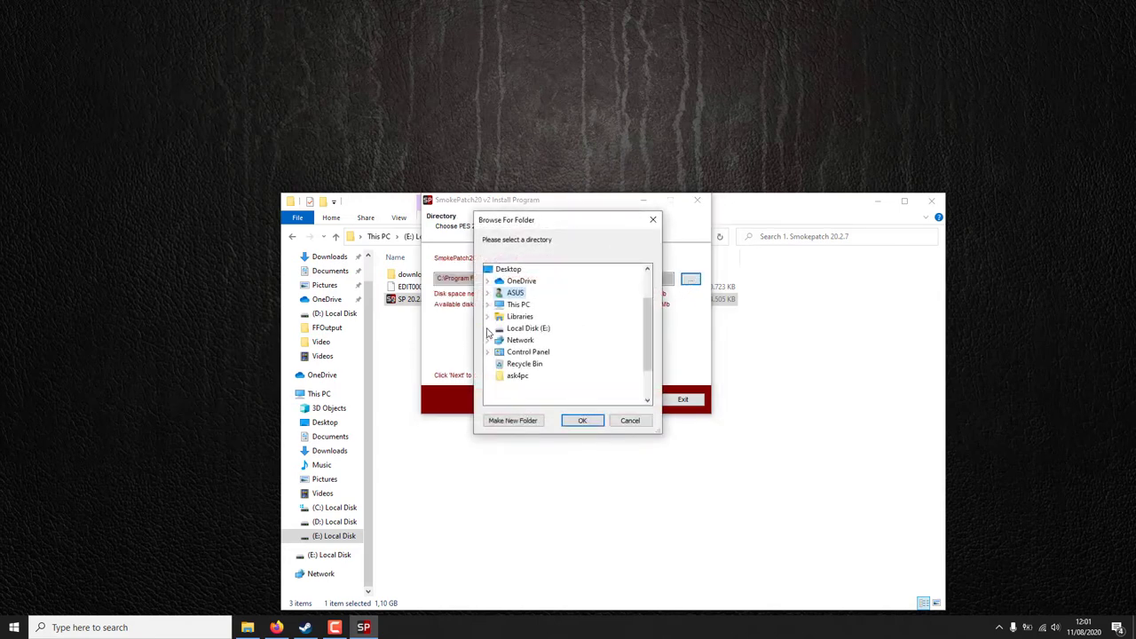
pyautogui.scroll(-1, 556, 350)
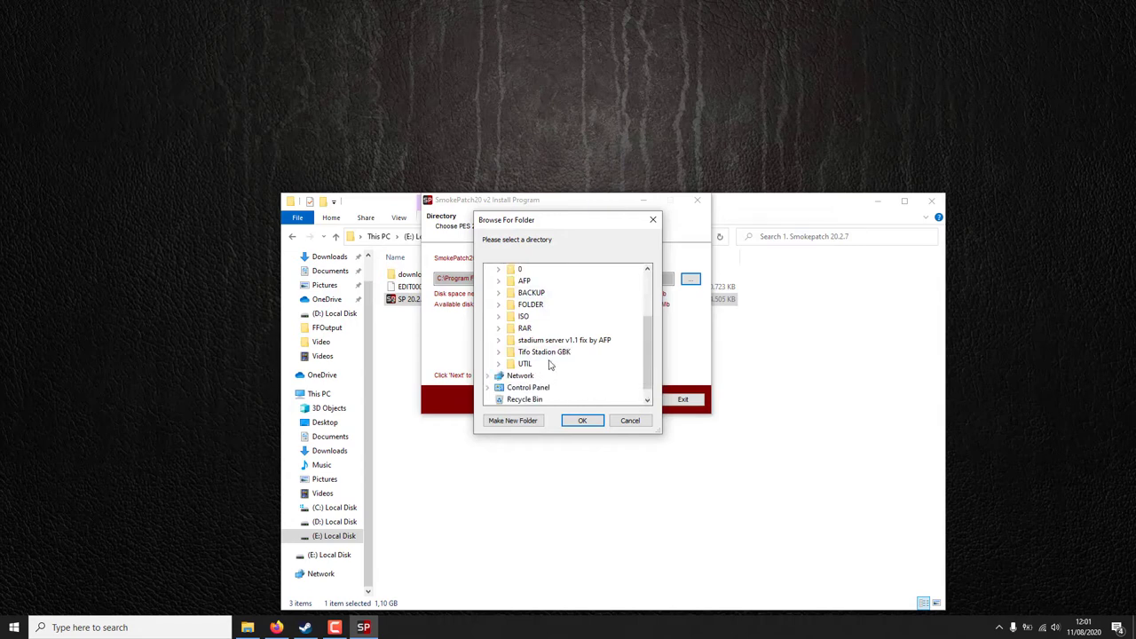
pyautogui.scroll(1, 548, 364)
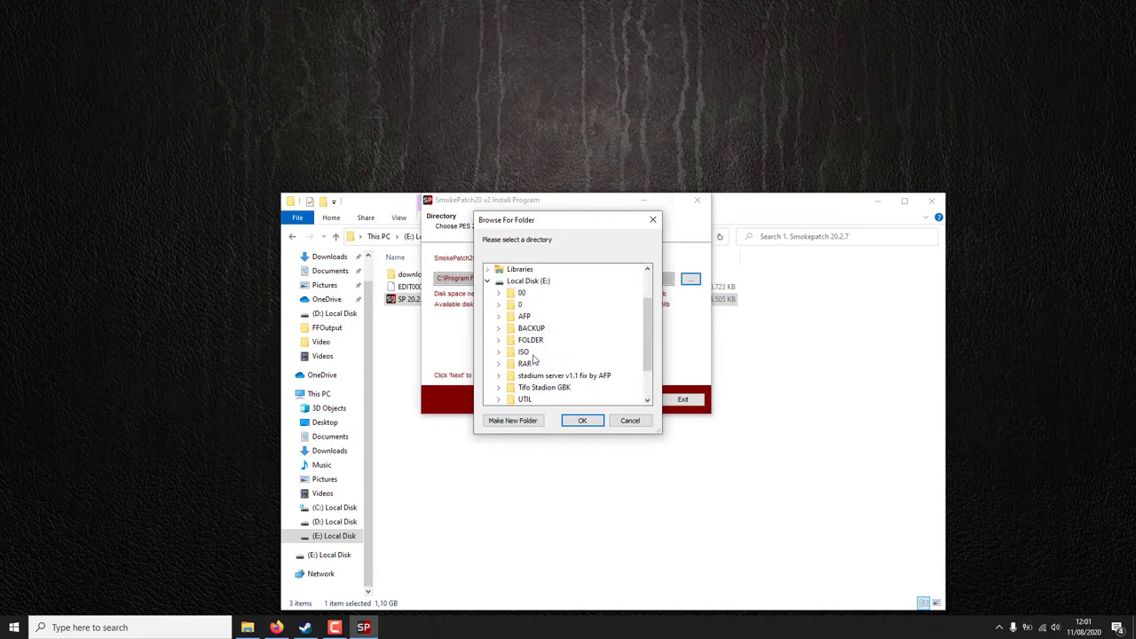
pyautogui.scroll(-1, 548, 364)
pyautogui.scroll(3, 516, 340)
pyautogui.click(486, 328)
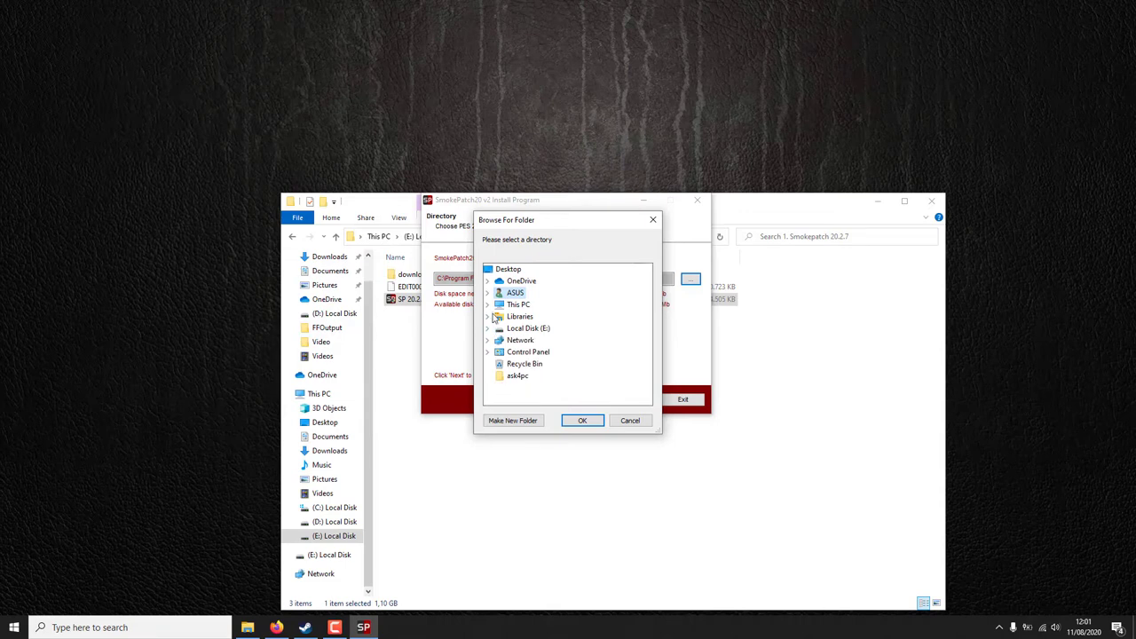
# - Choose the eFootball PES 2020 folder under D:\steam\steamapps\common as the SmokePatch20 v2 installation directory
pyautogui.click(486, 304)
pyautogui.click(499, 387)
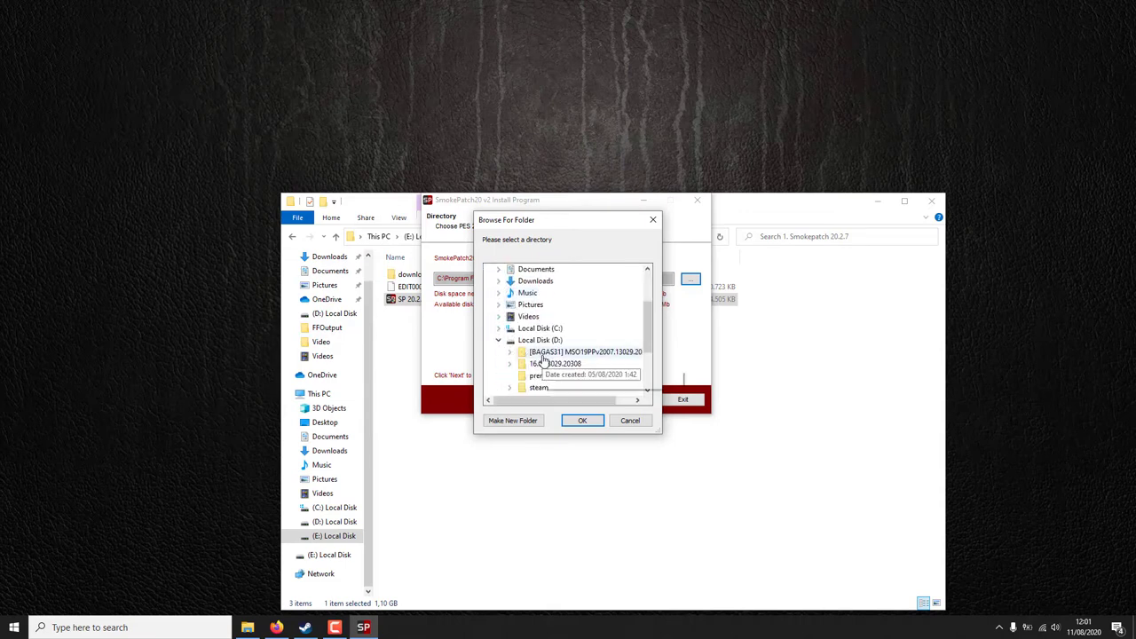
pyautogui.scroll(-1, 524, 378)
pyautogui.click(509, 354)
pyautogui.scroll(-3, 520, 368)
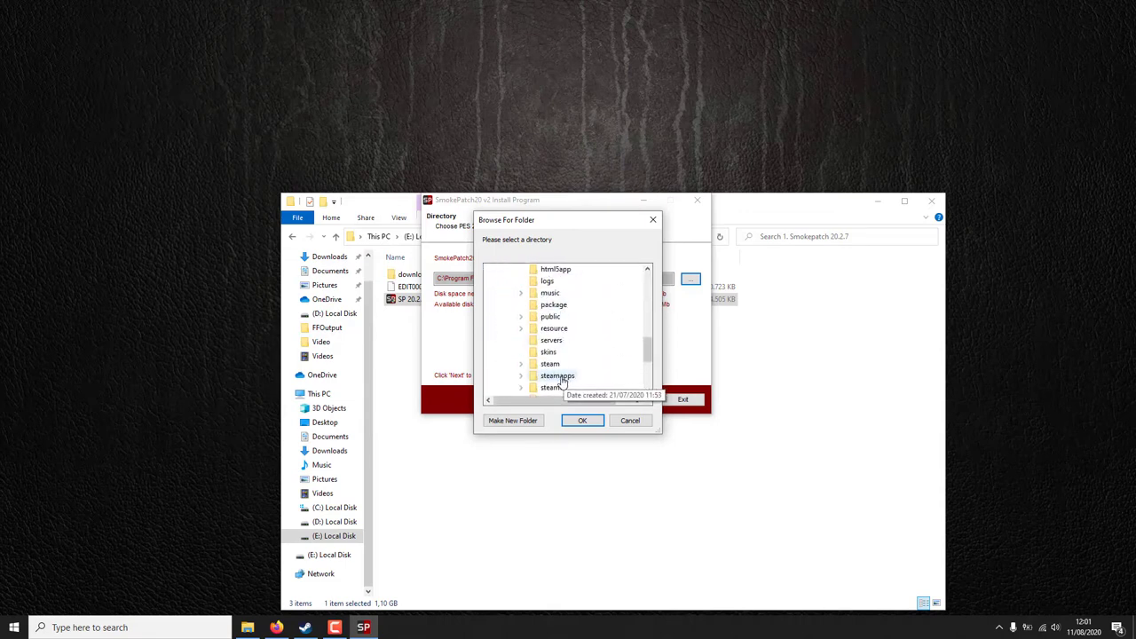
pyautogui.click(524, 376)
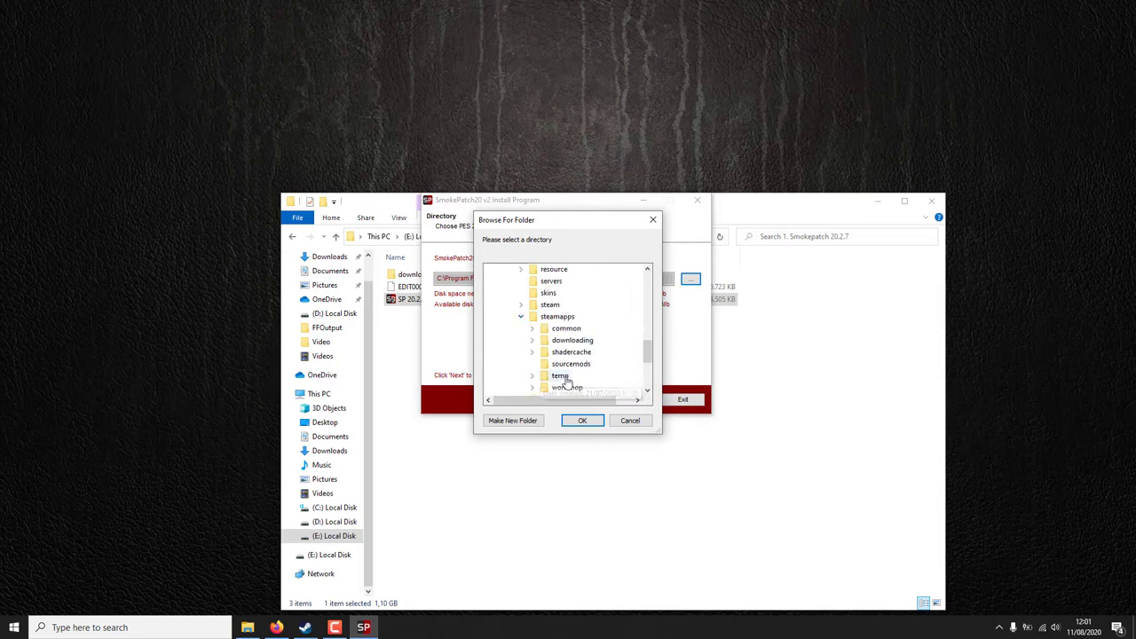
pyautogui.doubleClick(581, 340)
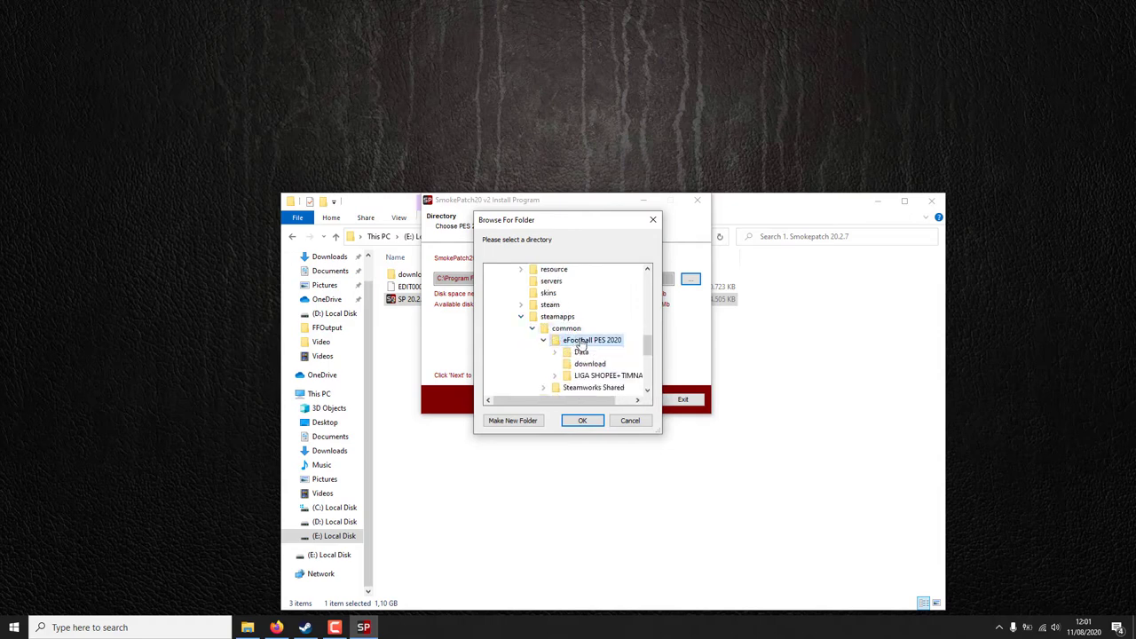
pyautogui.moveTo(567, 223); pyautogui.dragTo(773, 236)
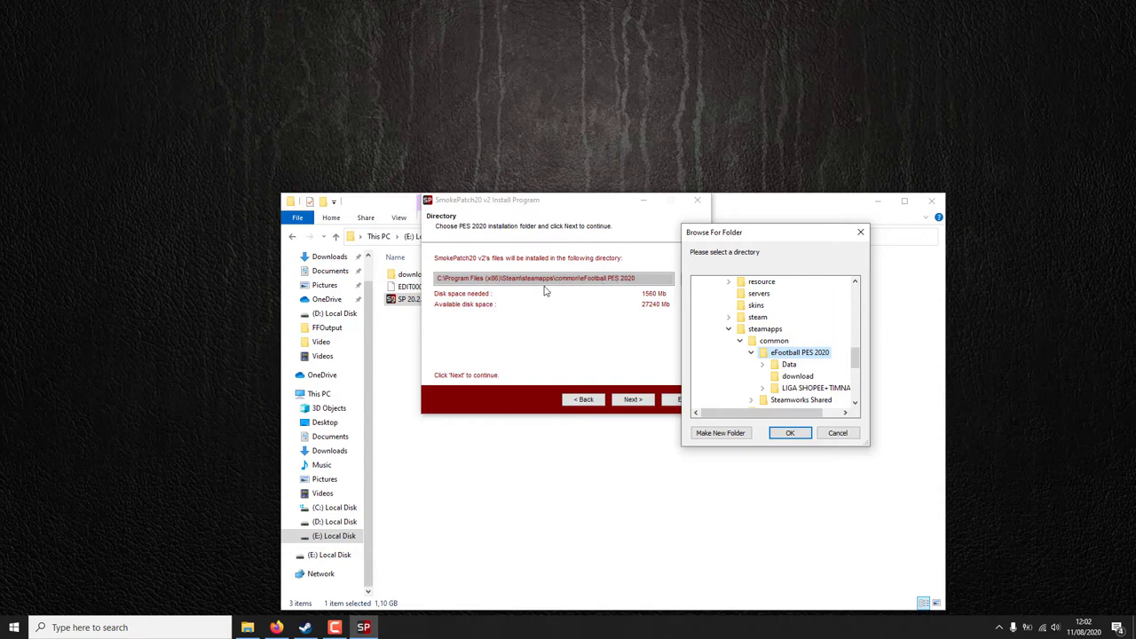
pyautogui.click(789, 434)
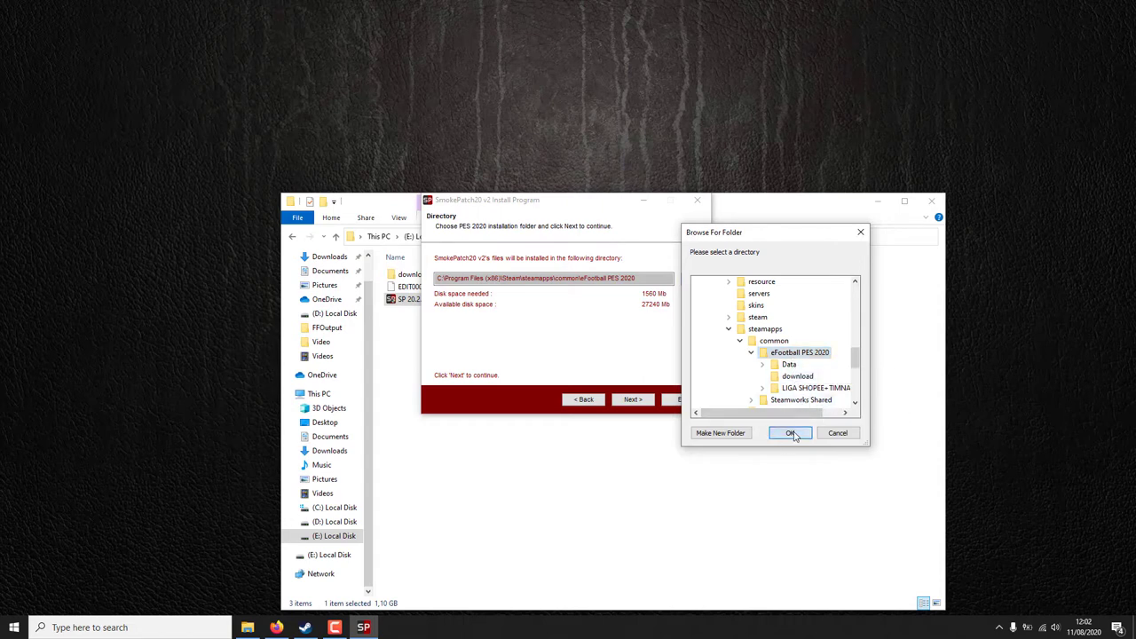
# - Install SmokePatch20 v2, close the PES SmokePatch web page, and exit the installer
pyautogui.click(633, 400)
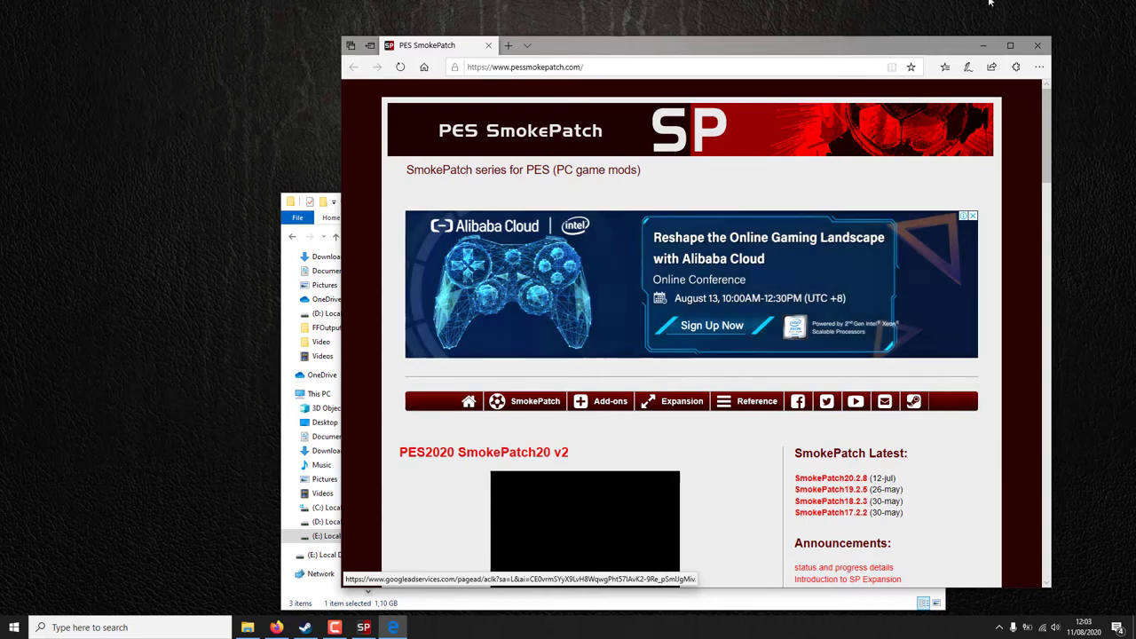
pyautogui.click(1031, 47)
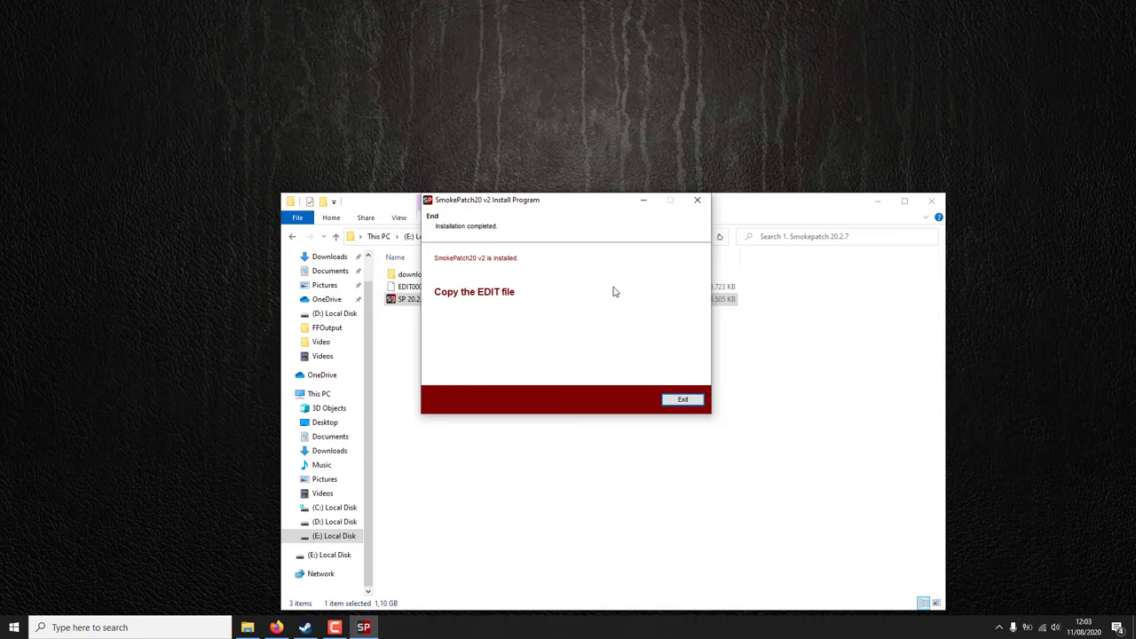
pyautogui.click(685, 400)
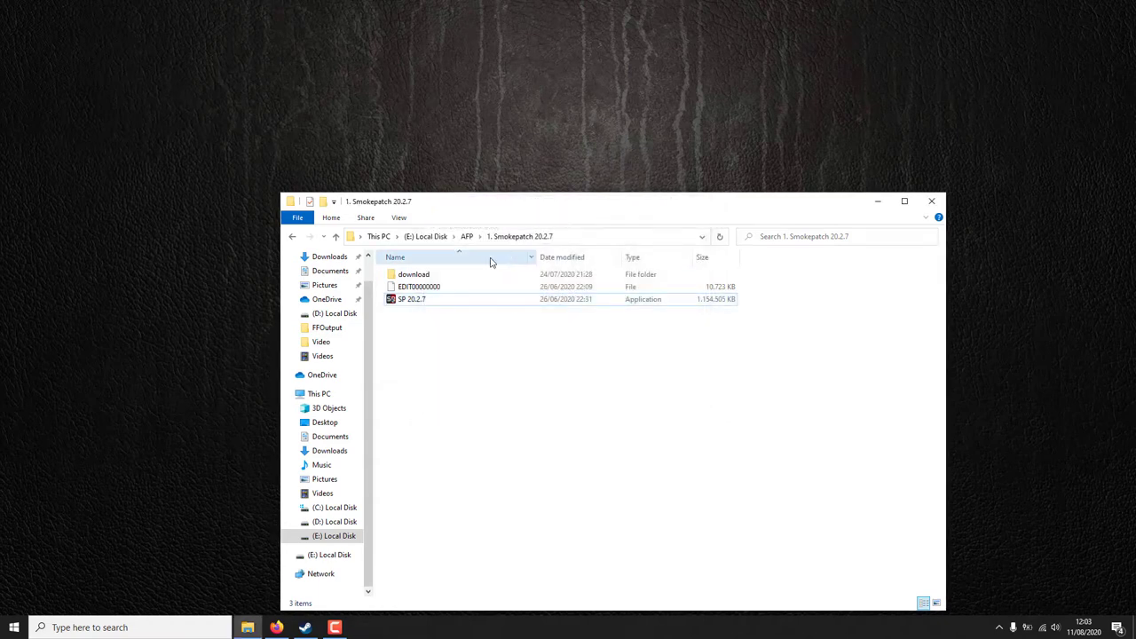
# - Launch the Add on v3.0.part1 application from the "2. Add on v3.0 (12-07-2020)" folder in AFP
pyautogui.click(415, 290)
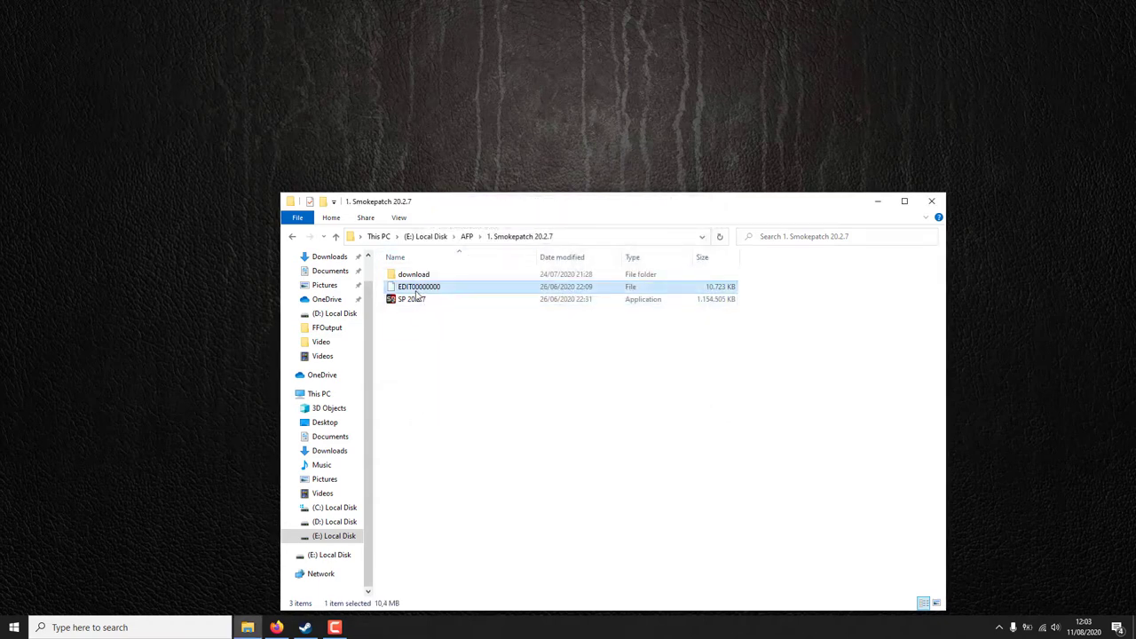
pyautogui.click(471, 241)
pyautogui.doubleClick(423, 300)
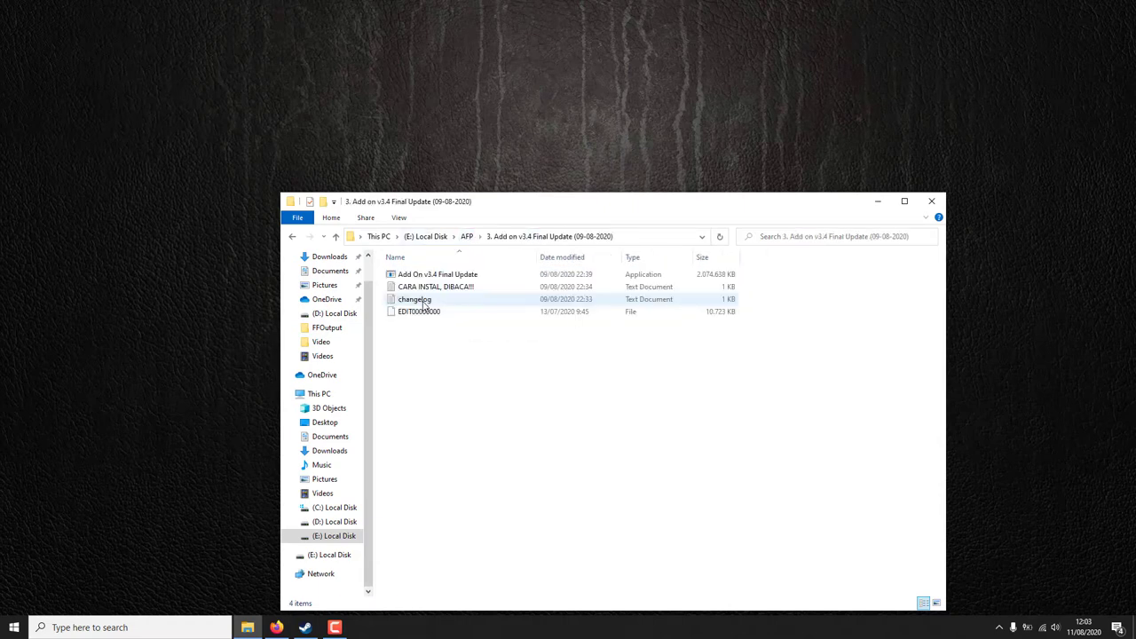
pyautogui.click(468, 240)
pyautogui.rightClick(494, 411)
pyautogui.click(514, 420)
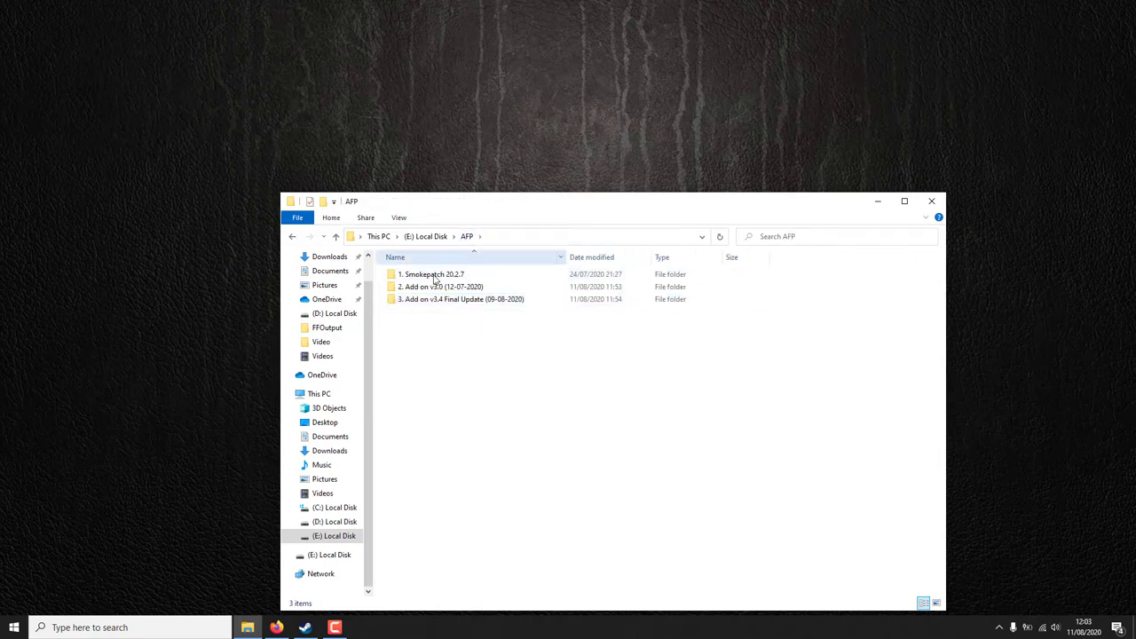
pyautogui.doubleClick(436, 287)
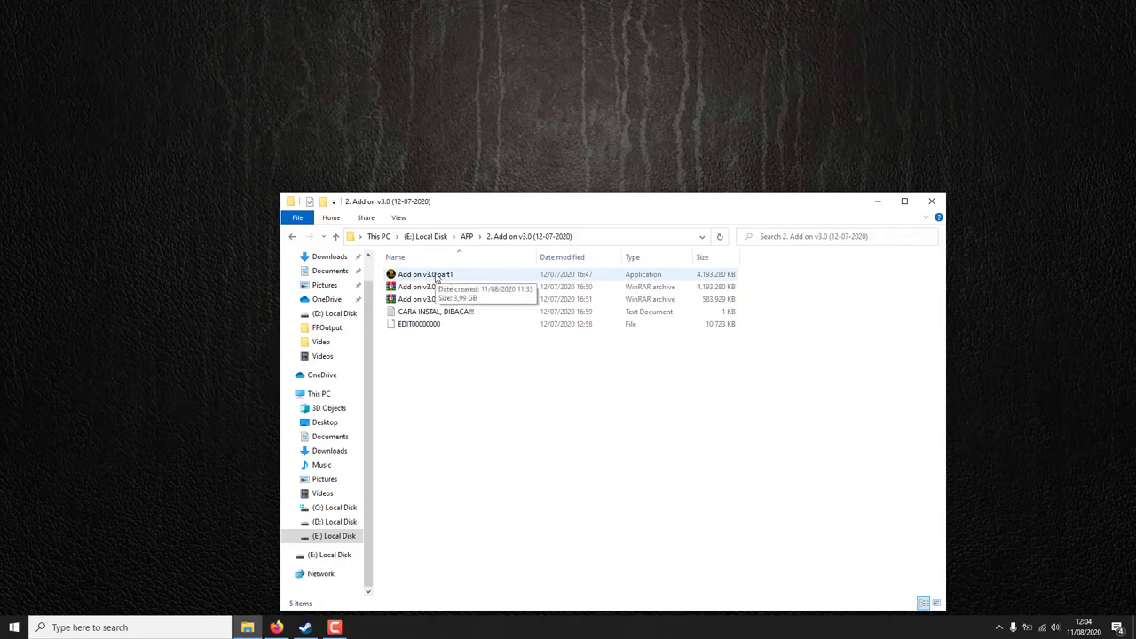
pyautogui.doubleClick(436, 276)
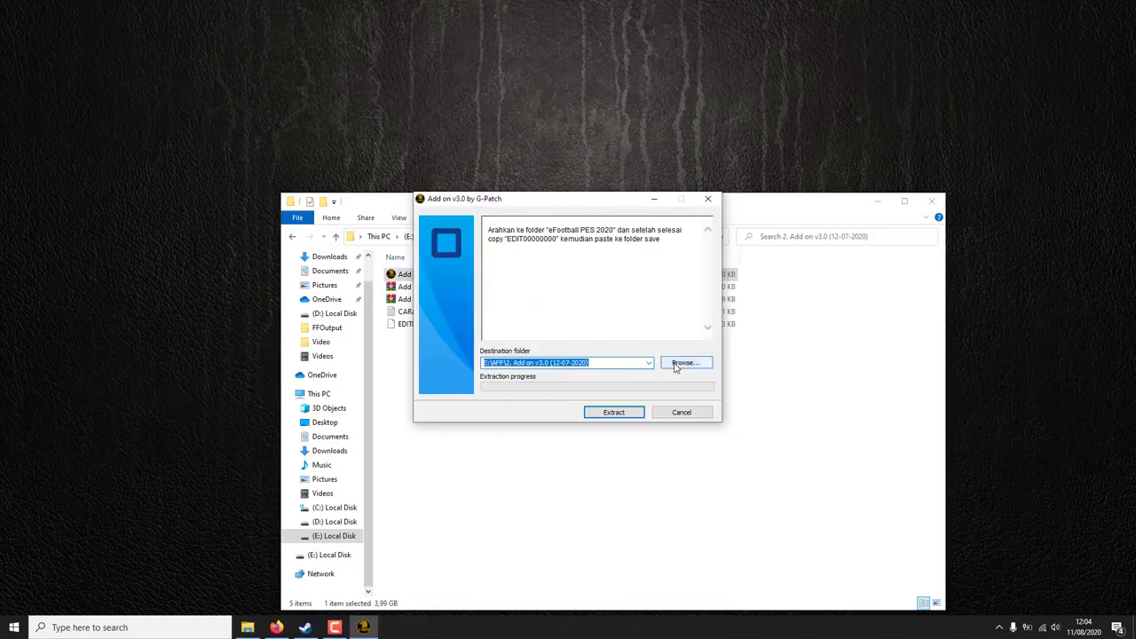
# - Set the destination folder to D:\steam\steamapps\common\eFootball PES 2020 and extract Add on v3.0 there
pyautogui.click(674, 365)
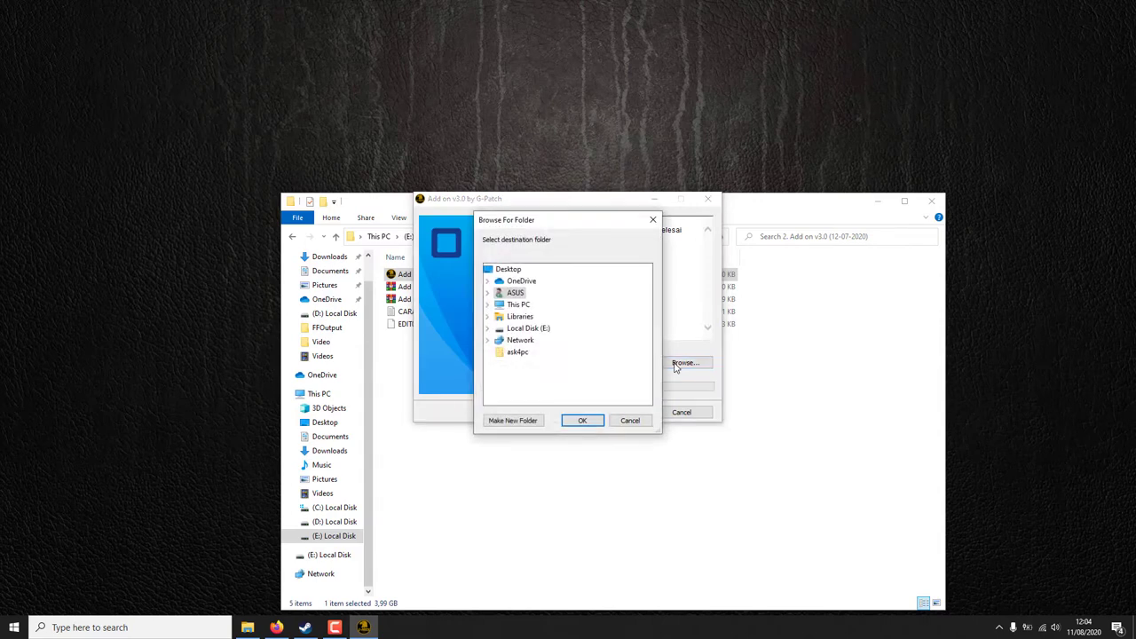
pyautogui.click(487, 306)
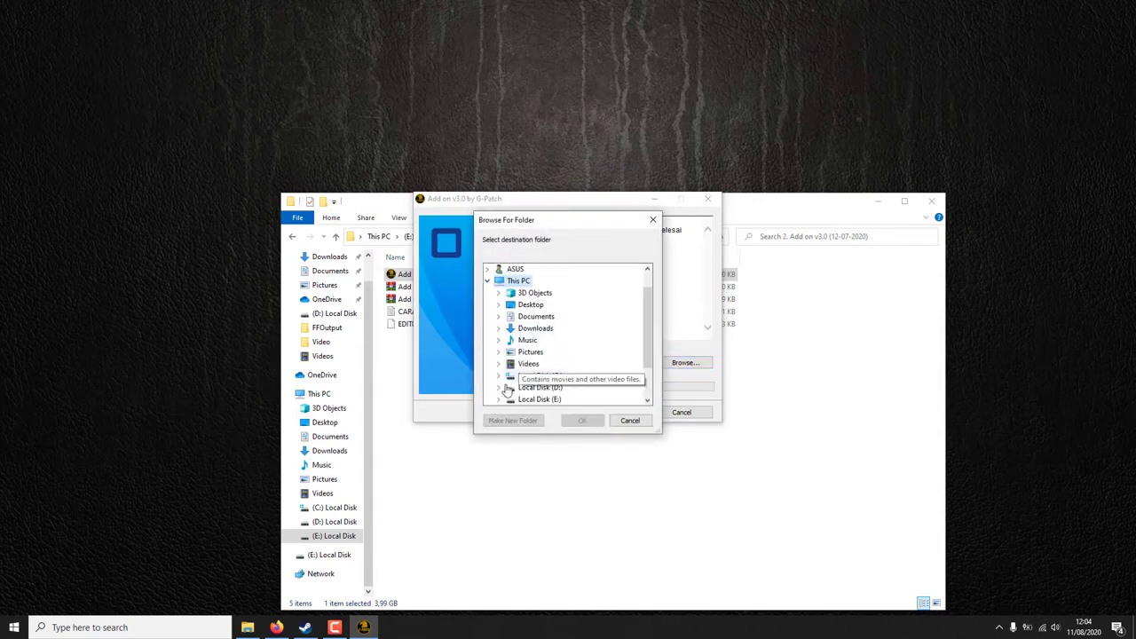
pyautogui.click(496, 388)
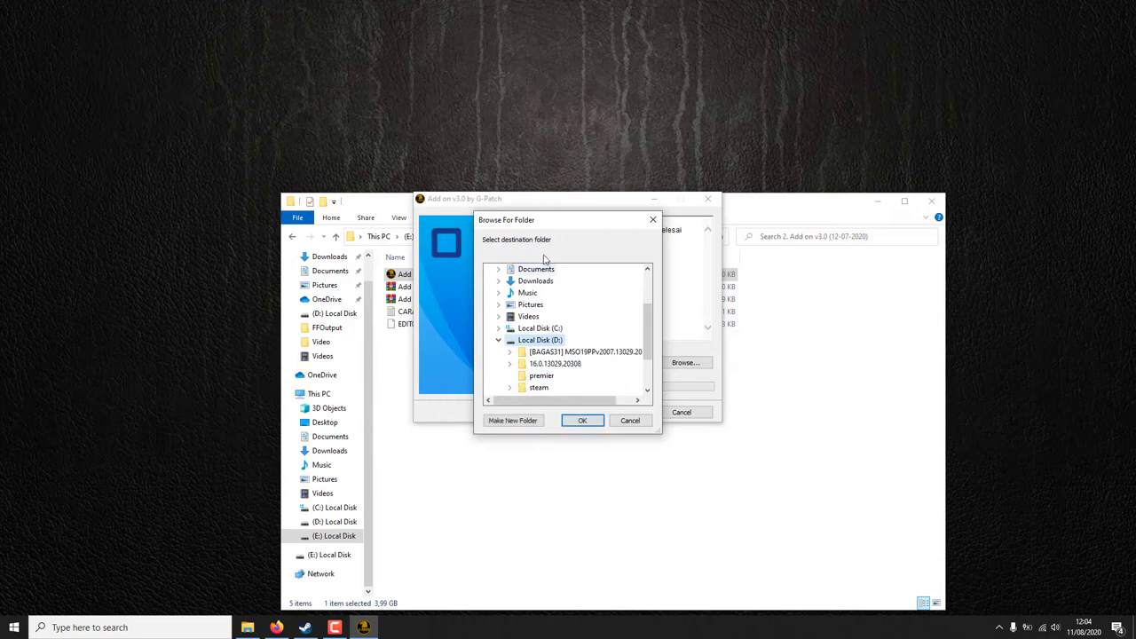
pyautogui.click(510, 388)
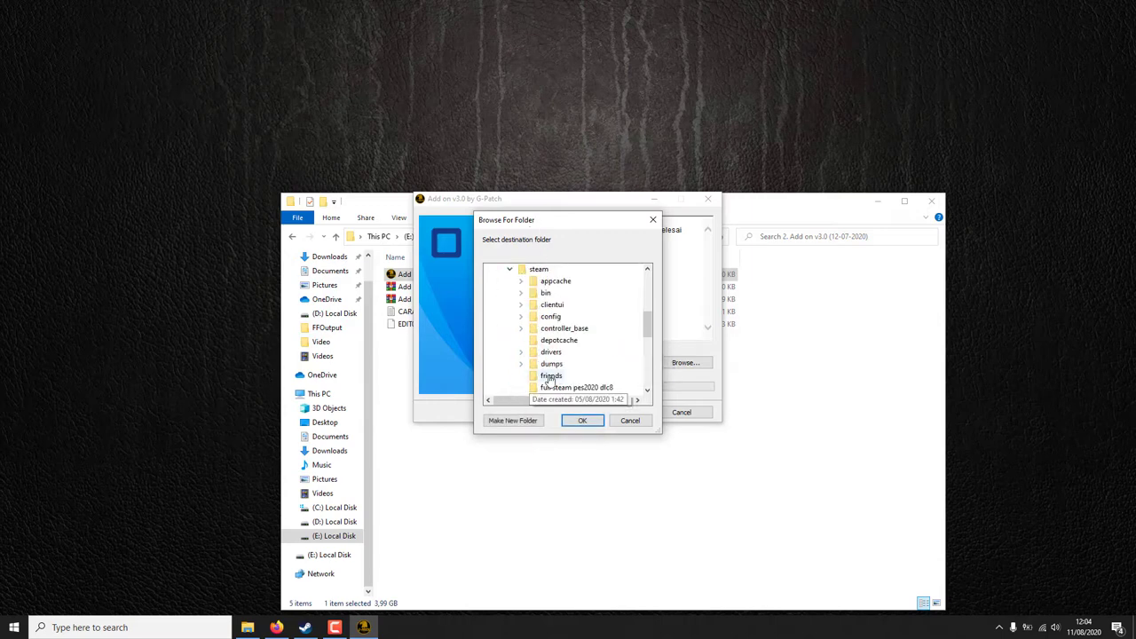
pyautogui.scroll(-3, 519, 378)
pyautogui.click(521, 375)
pyautogui.click(533, 327)
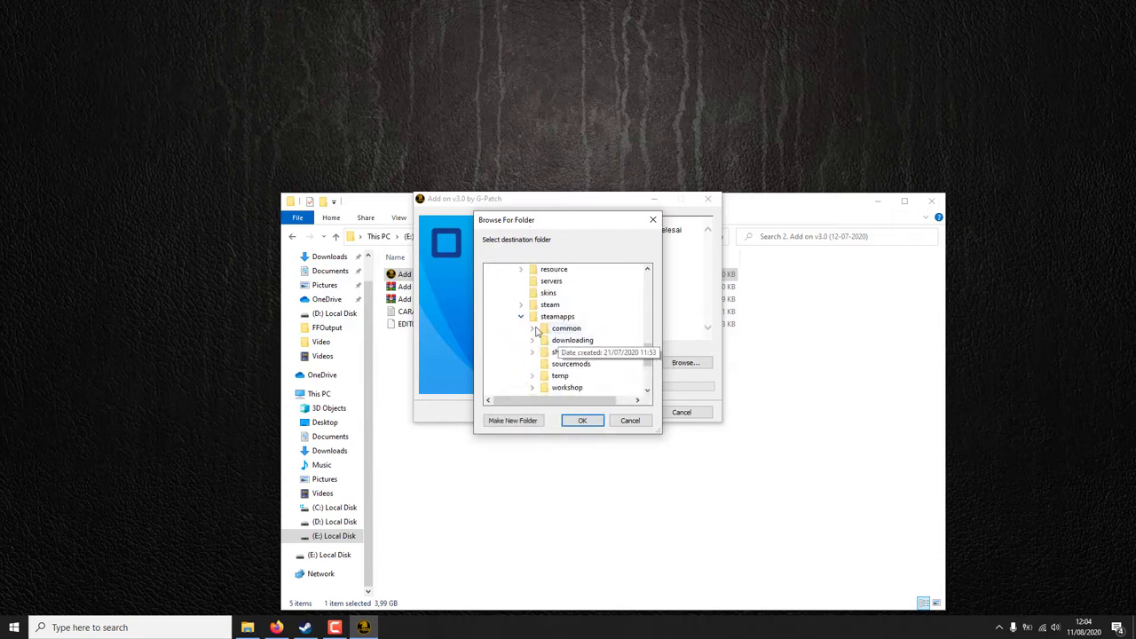
pyautogui.click(592, 340)
pyautogui.click(543, 340)
pyautogui.click(582, 420)
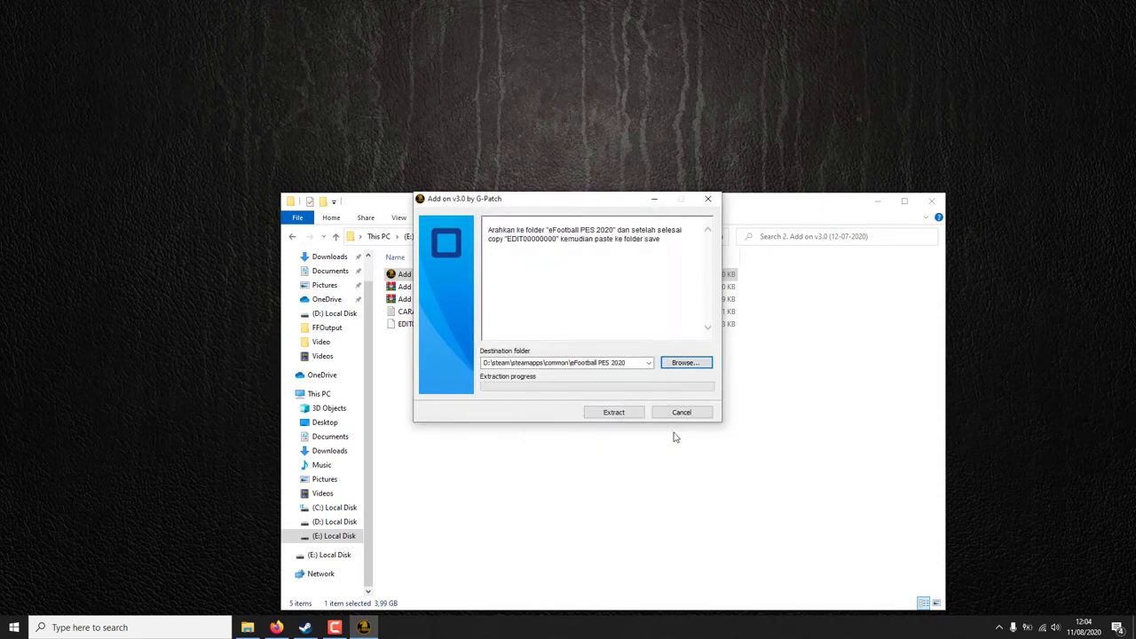
pyautogui.moveTo(574, 207); pyautogui.dragTo(700, 221)
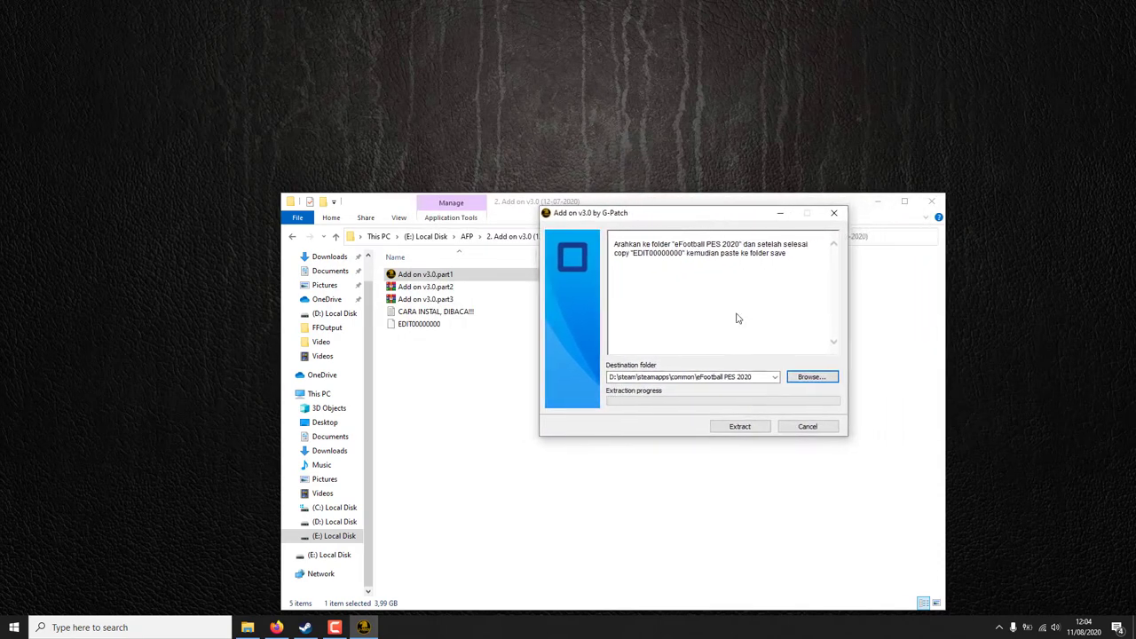
pyautogui.click(739, 427)
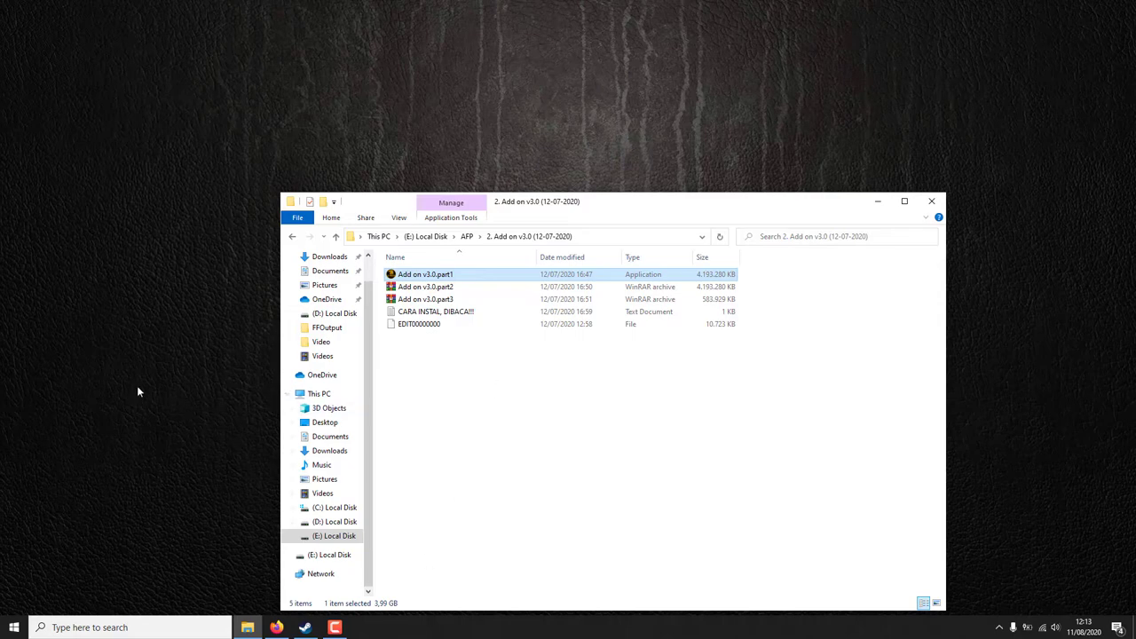
# - Launch the Add On v3.4 Final Update application from the "3. Add on v3.4 Final Update (09-08-2020)" folder in AFP
pyautogui.moveTo(511, 204); pyautogui.dragTo(449, 174)
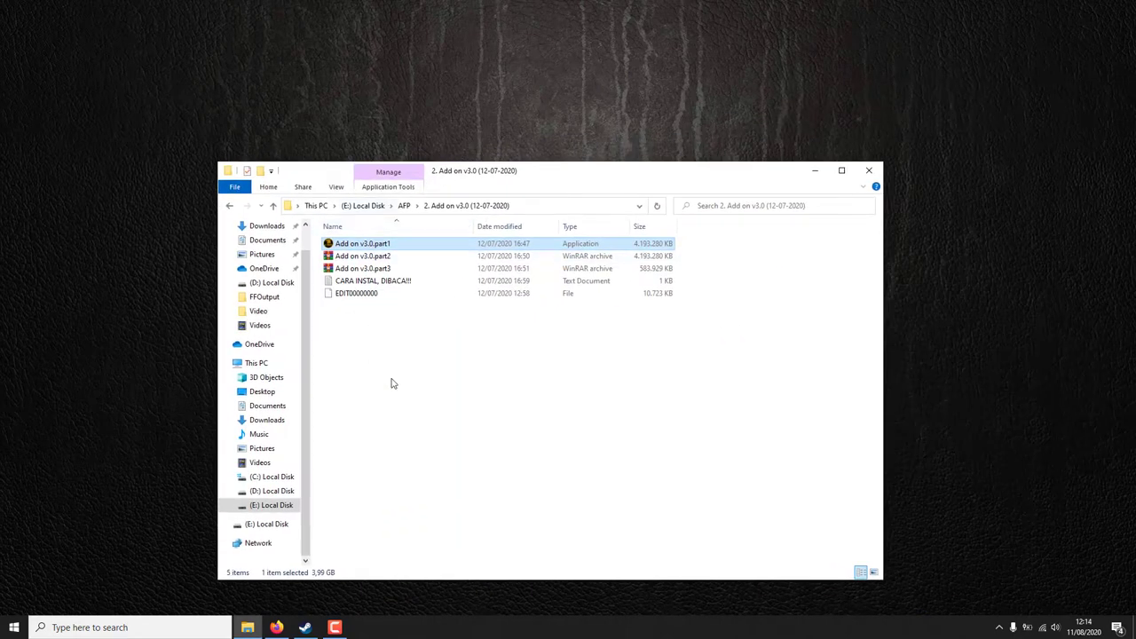
pyautogui.click(404, 205)
pyautogui.click(410, 270)
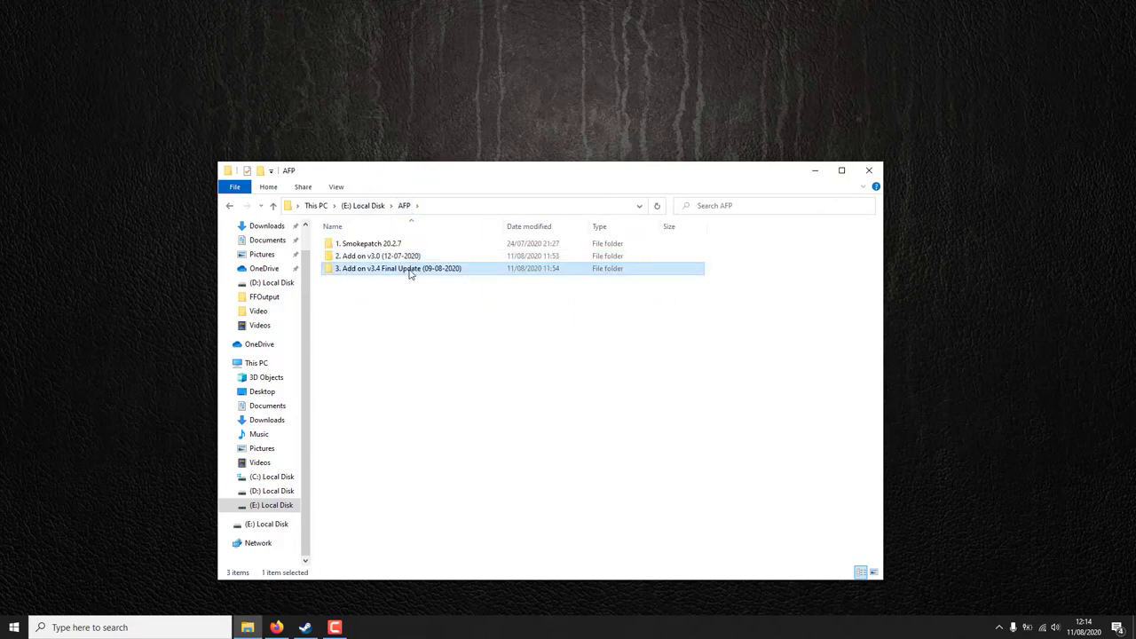
pyautogui.doubleClick(390, 258)
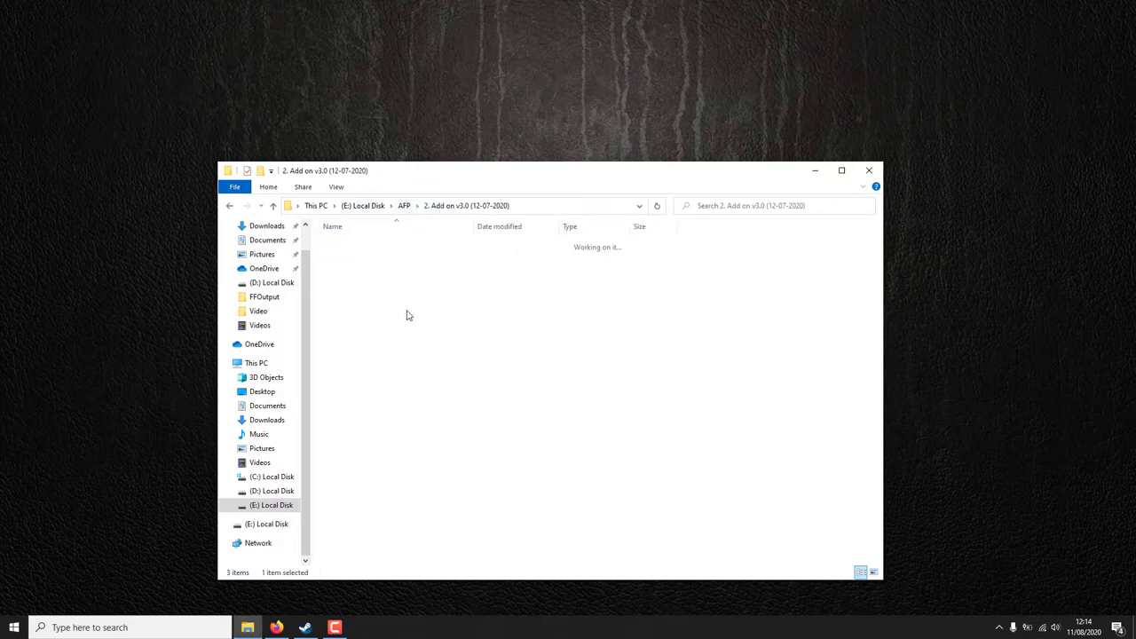
pyautogui.click(337, 627)
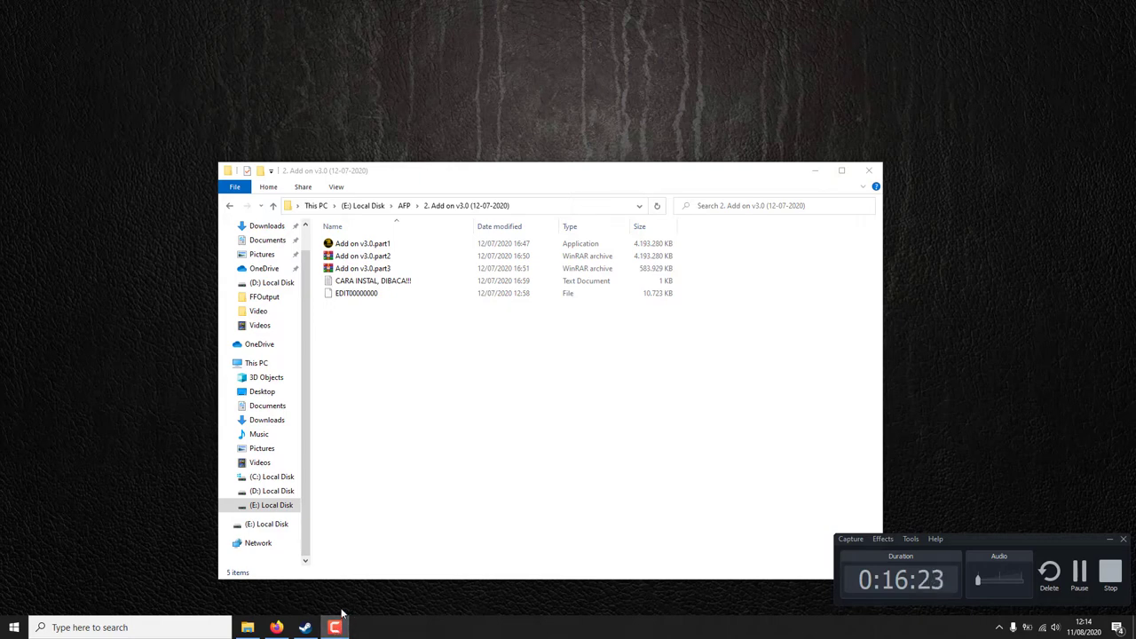
pyautogui.click(406, 206)
pyautogui.doubleClick(393, 272)
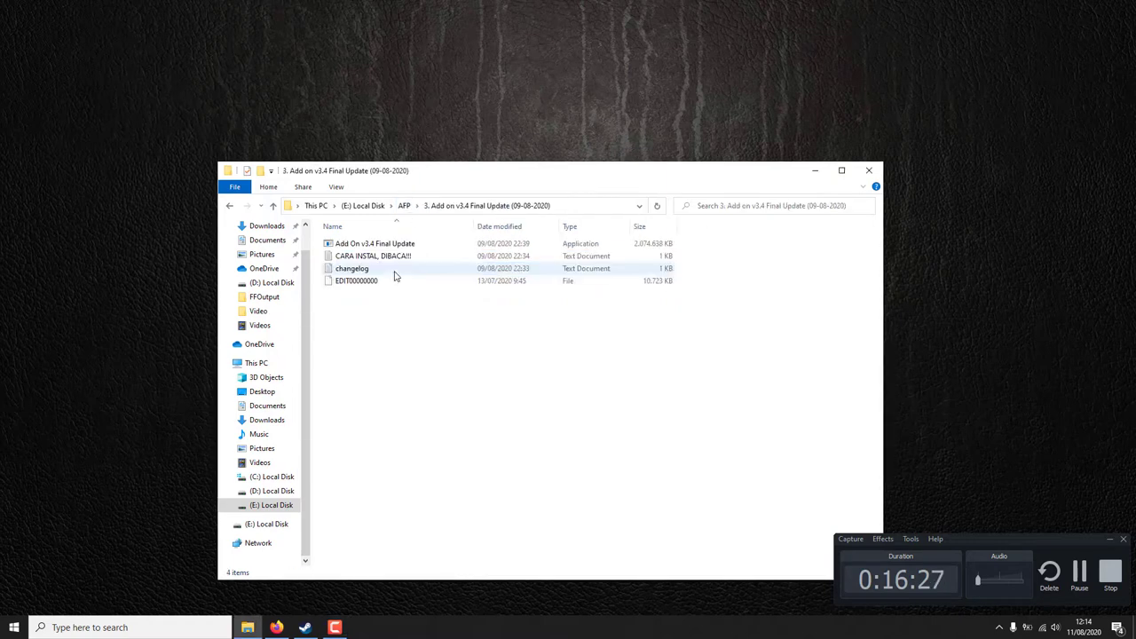
pyautogui.rightClick(446, 102)
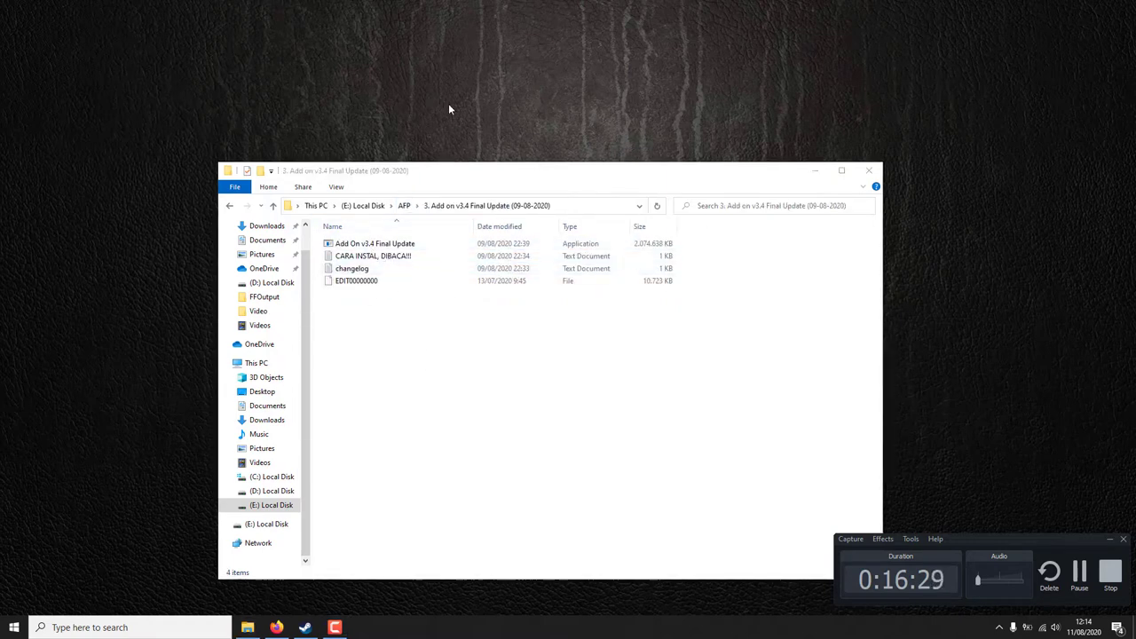
pyautogui.click(477, 136)
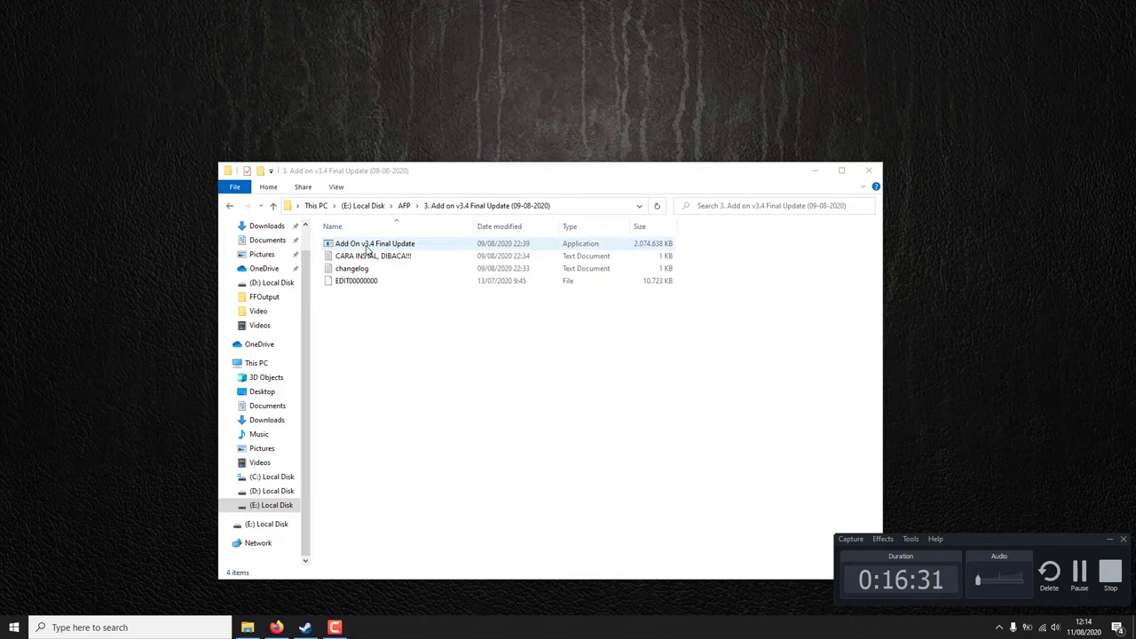
pyautogui.click(367, 248)
pyautogui.doubleClick(366, 248)
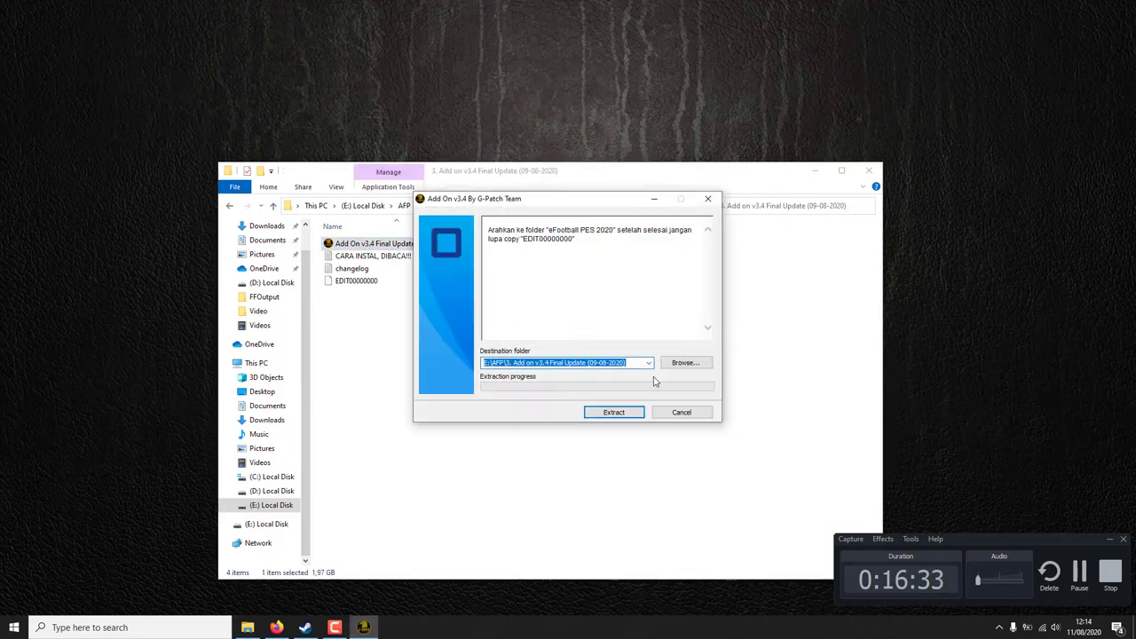
# - Set the destination folder to D:\steam\steamapps\common\eFootball PES 2020 and extract Add On v3.4 there
pyautogui.click(672, 365)
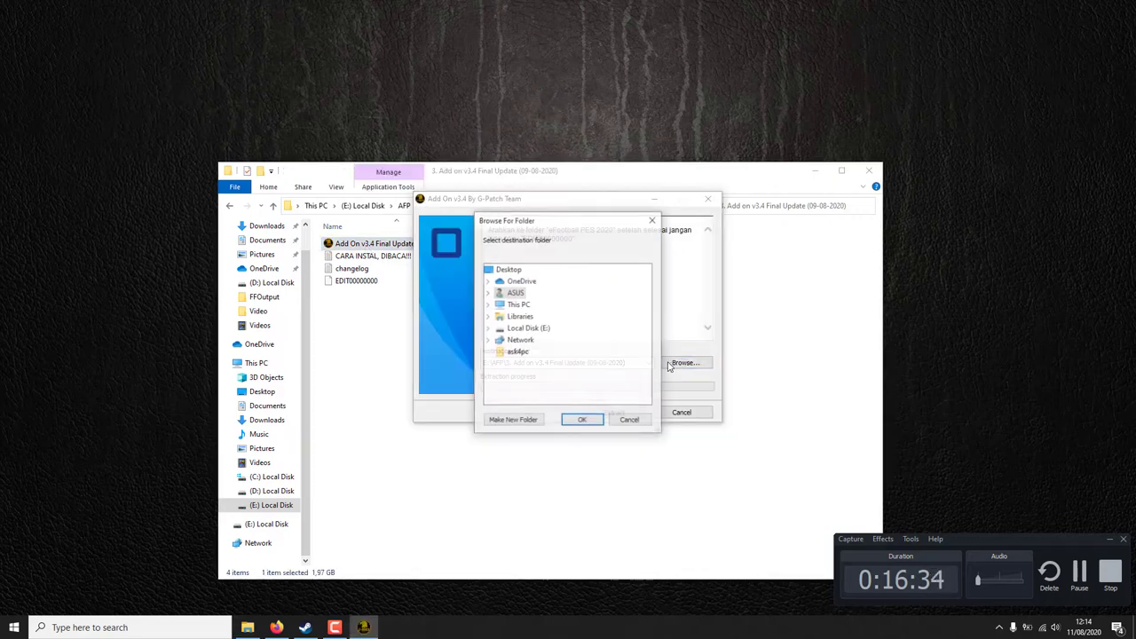
pyautogui.click(489, 329)
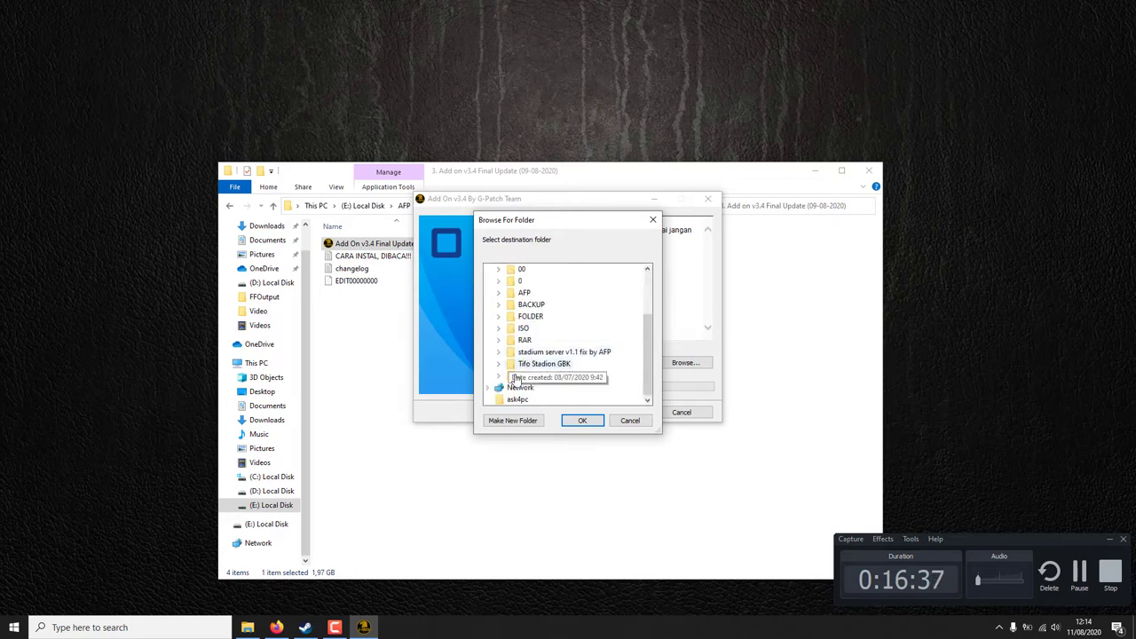
pyautogui.scroll(2, 511, 344)
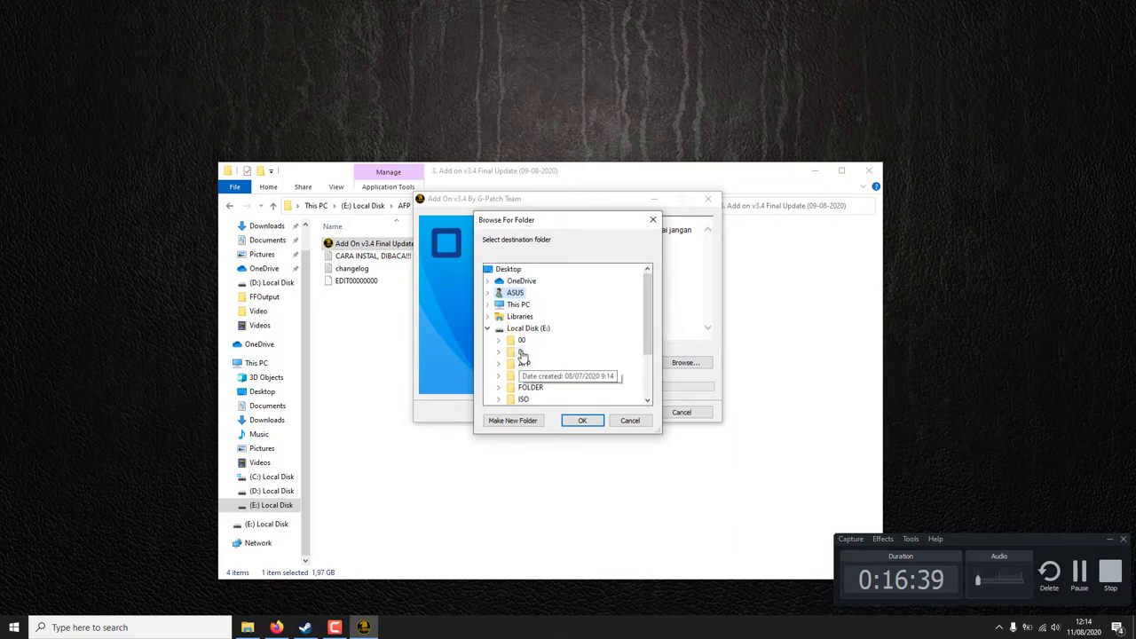
pyautogui.click(487, 305)
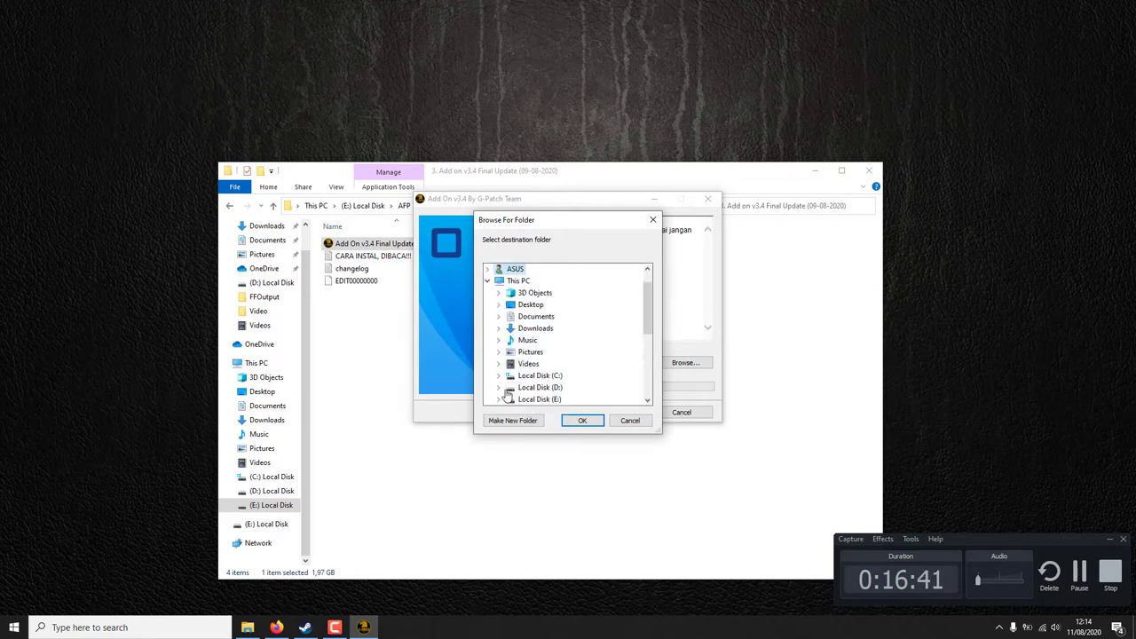
pyautogui.click(497, 391)
pyautogui.click(510, 388)
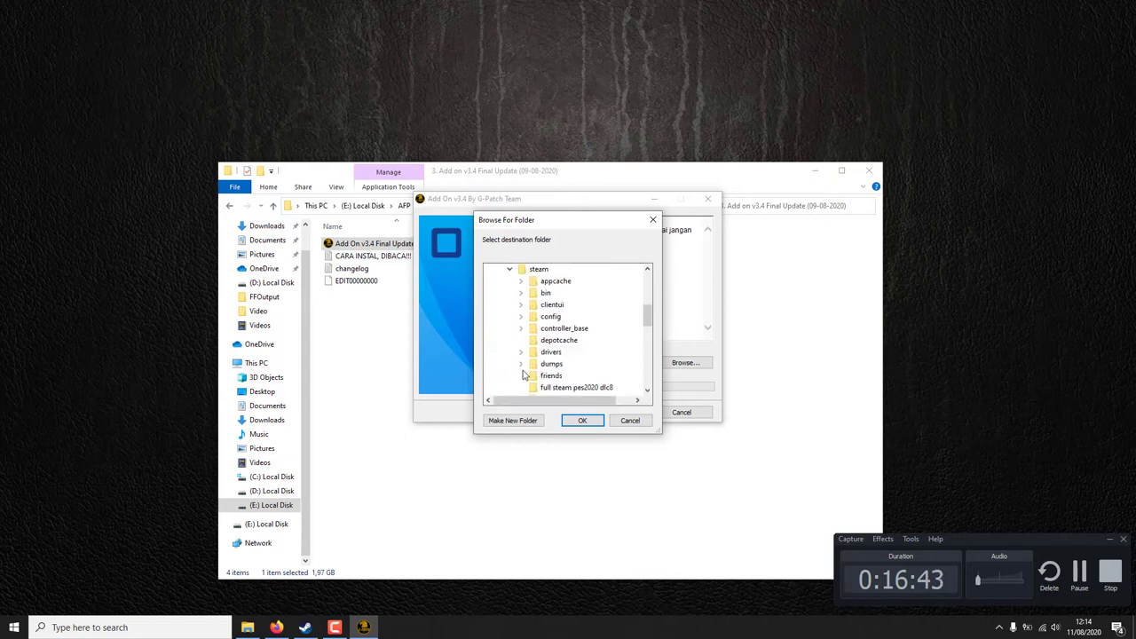
pyautogui.scroll(-4, 524, 374)
pyautogui.click(522, 376)
pyautogui.doubleClick(565, 328)
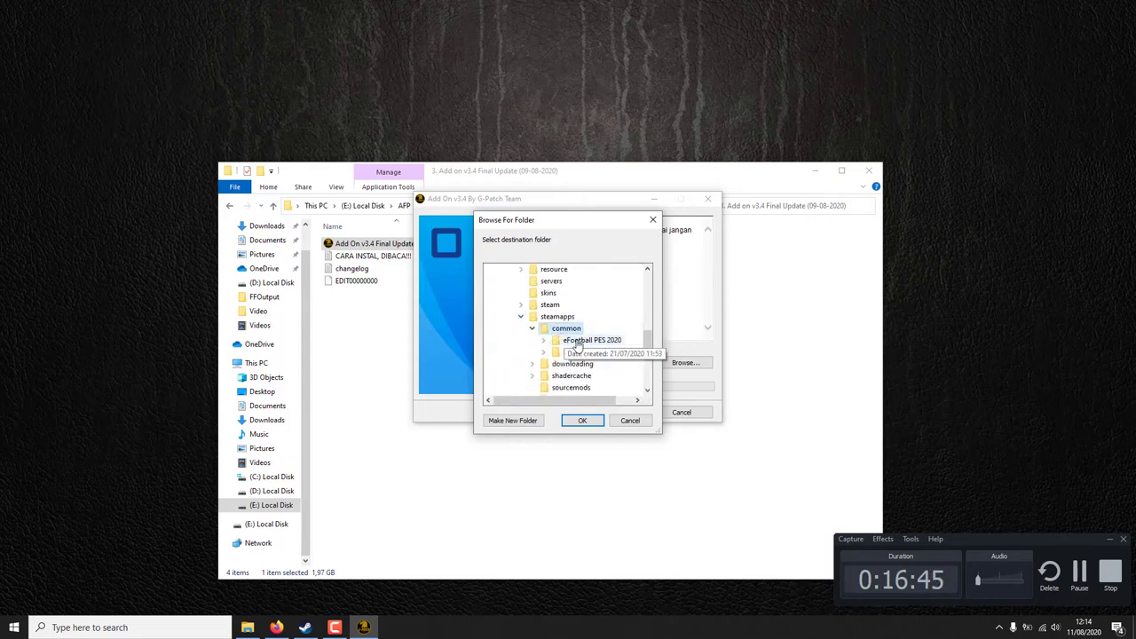
pyautogui.doubleClick(587, 341)
pyautogui.click(582, 420)
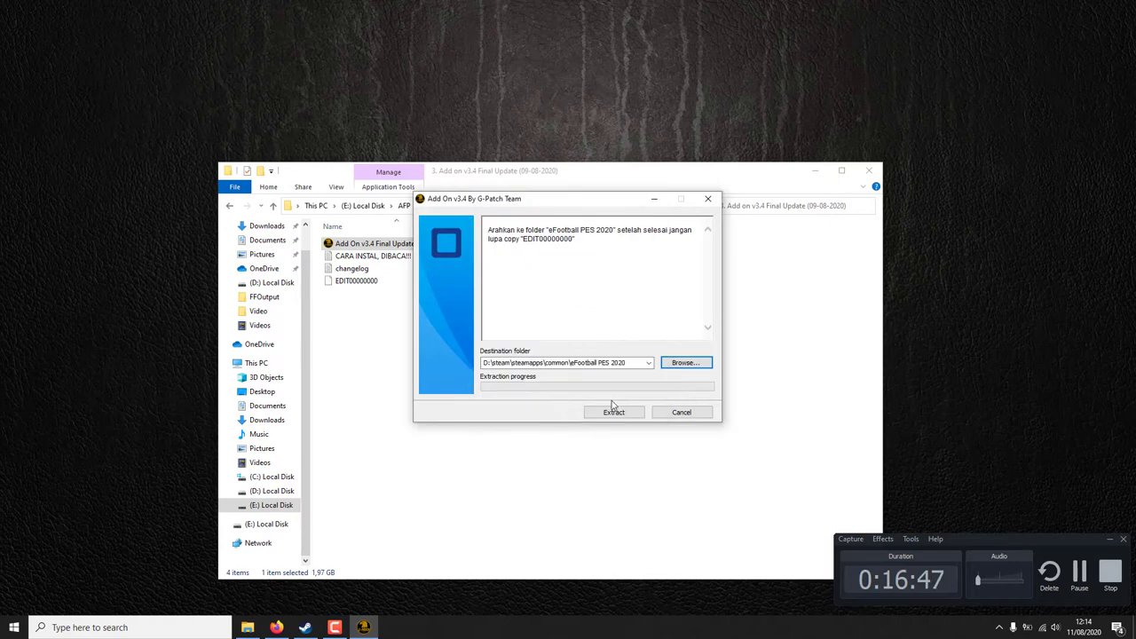
pyautogui.click(627, 415)
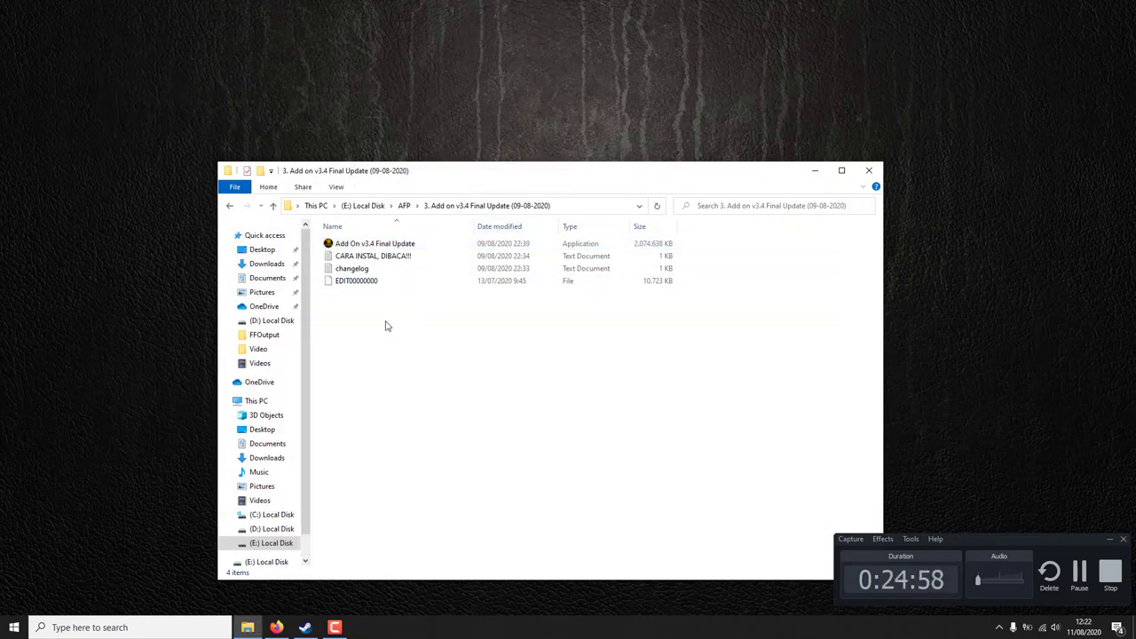
# - Copy the EDIT00000000 file into the save folder within the user ID folder of Documents\KONAMI\eFootball PES 2020
pyautogui.click(349, 283)
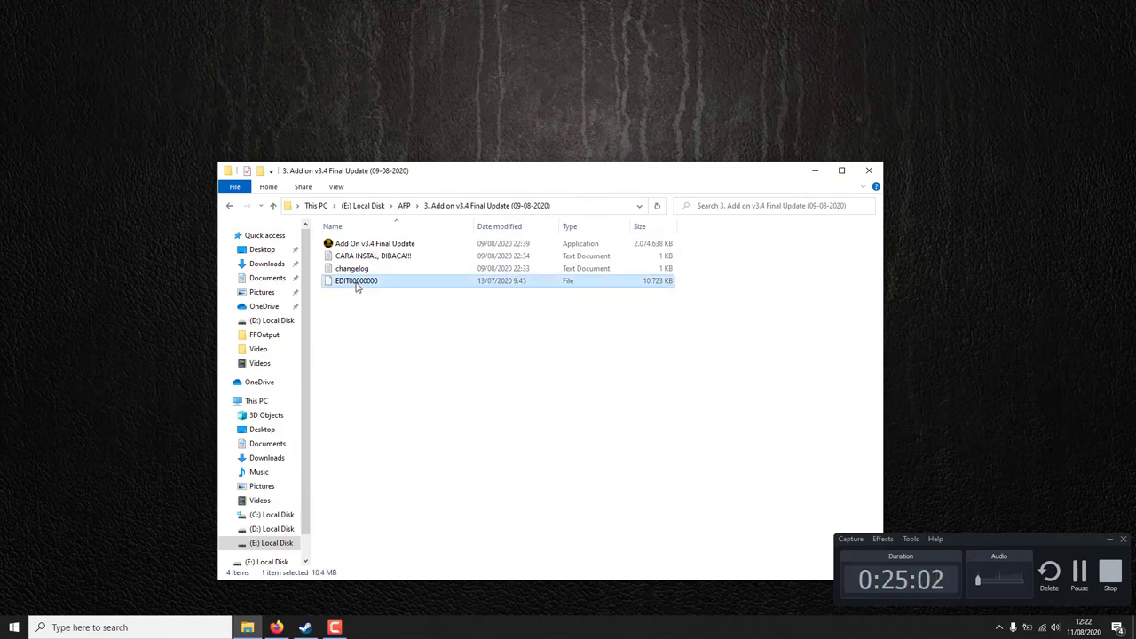
pyautogui.rightClick(356, 286)
pyautogui.click(399, 482)
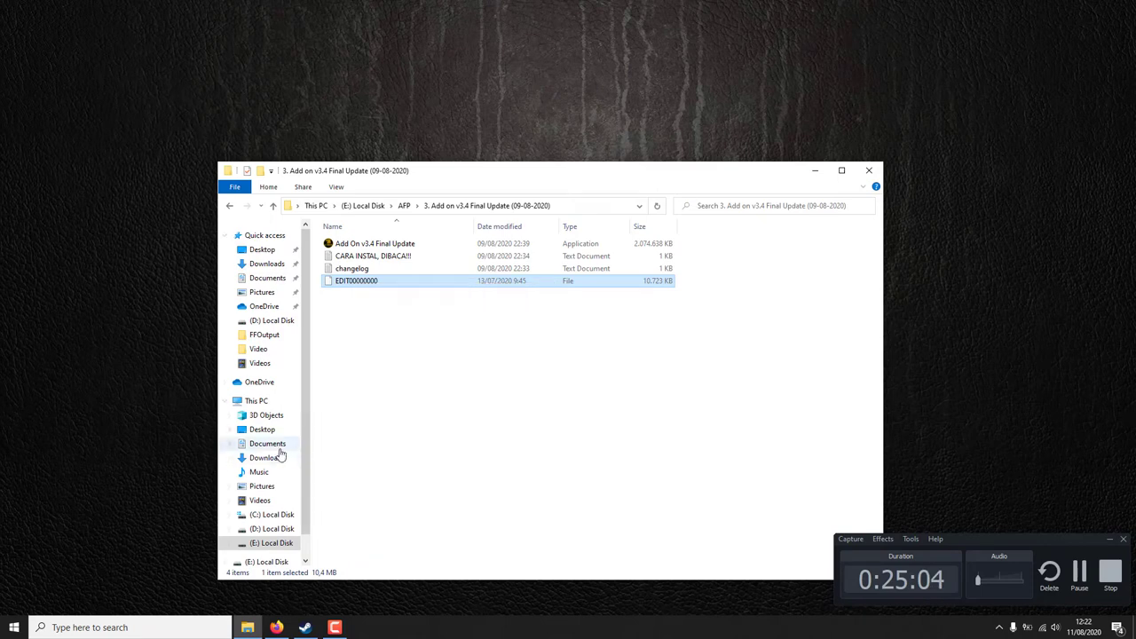
pyautogui.click(278, 448)
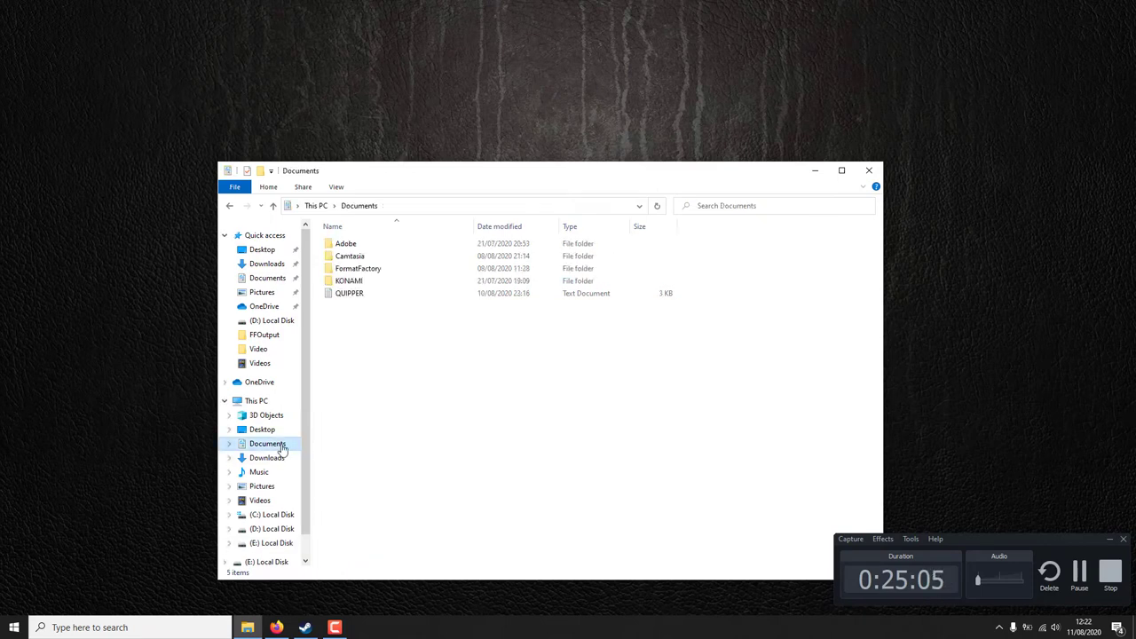
pyautogui.doubleClick(348, 280)
pyautogui.doubleClick(360, 245)
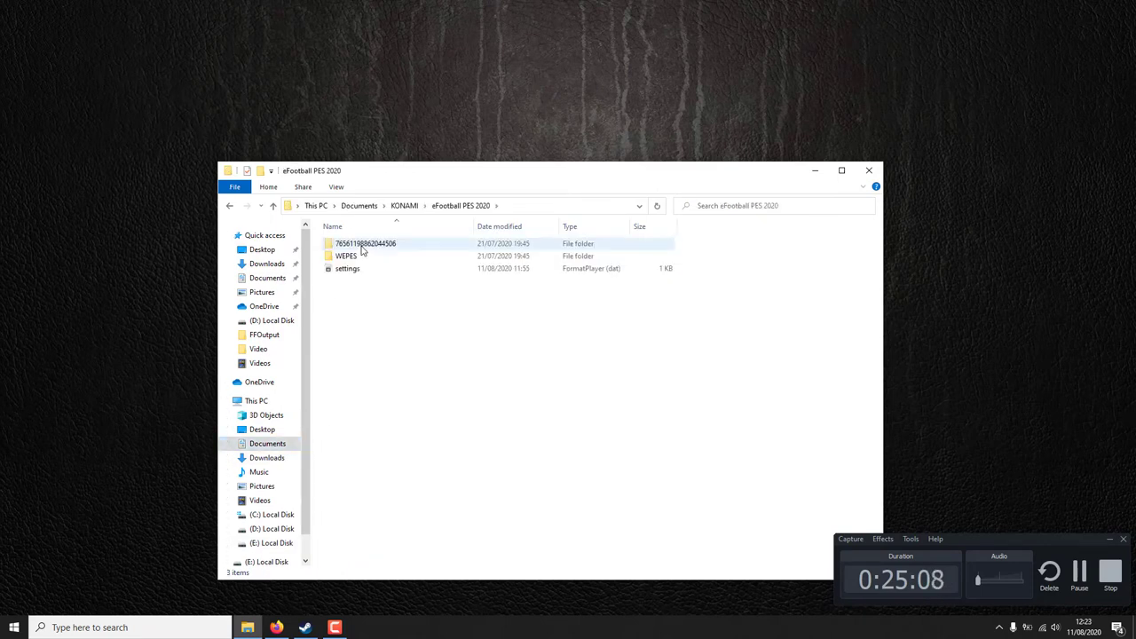
pyautogui.doubleClick(361, 247)
pyautogui.doubleClick(360, 247)
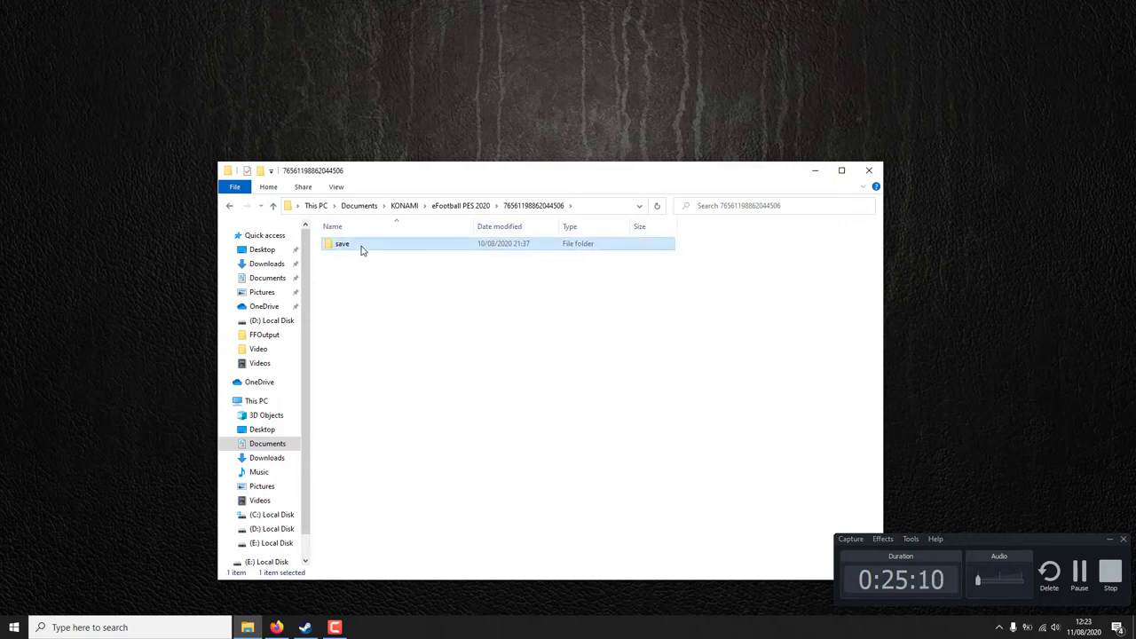
pyautogui.rightClick(389, 305)
pyautogui.click(420, 387)
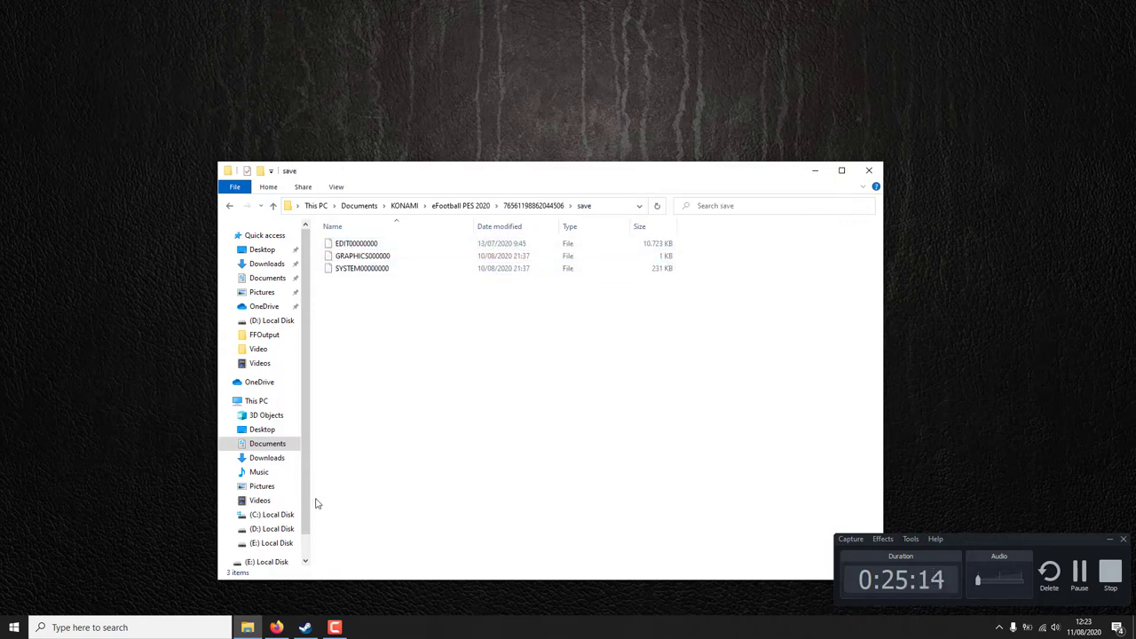
# - Open the game folder D:\steam\steamapps\common\eFootball PES 2020
pyautogui.click(271, 529)
pyautogui.click(346, 282)
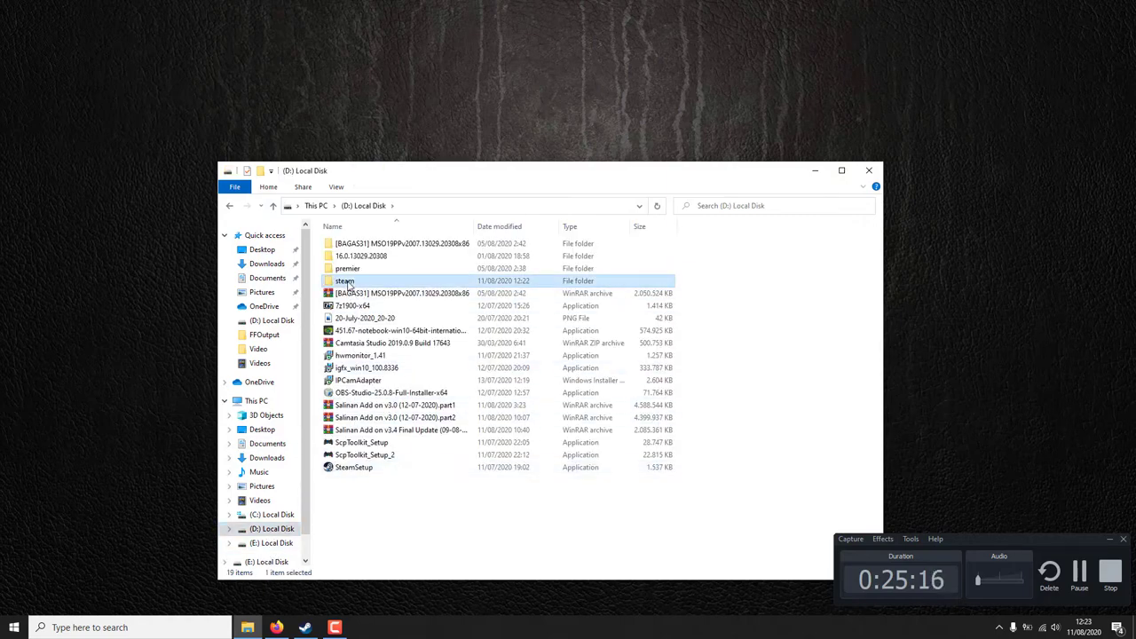
pyautogui.doubleClick(347, 282)
pyautogui.doubleClick(359, 502)
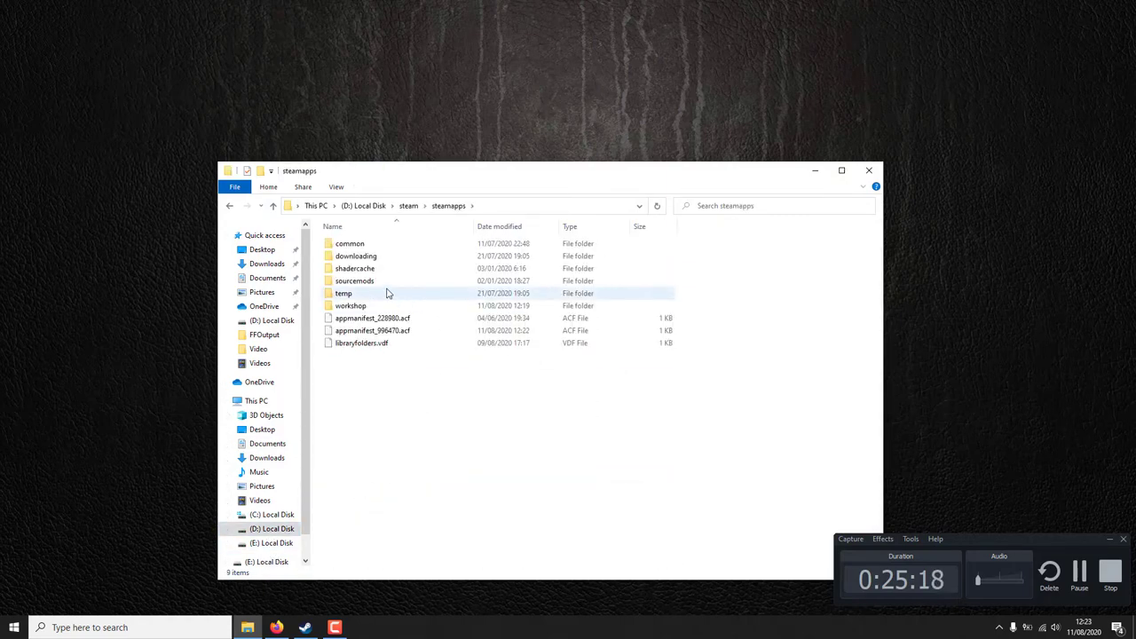
pyautogui.doubleClick(358, 249)
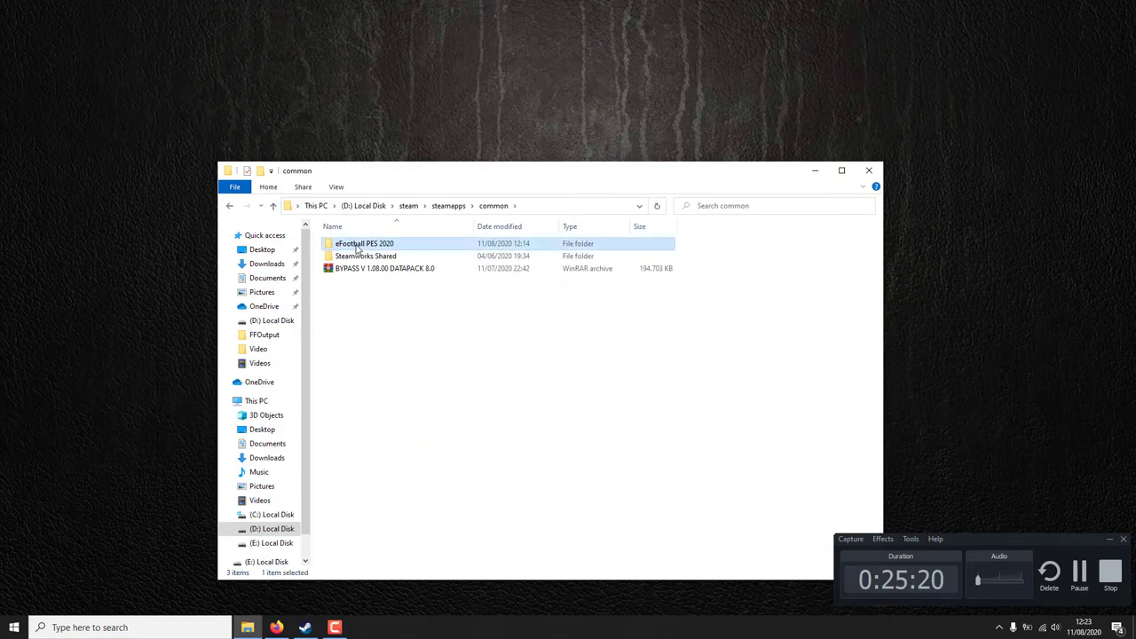
pyautogui.doubleClick(357, 245)
pyautogui.click(367, 455)
pyautogui.click(352, 405)
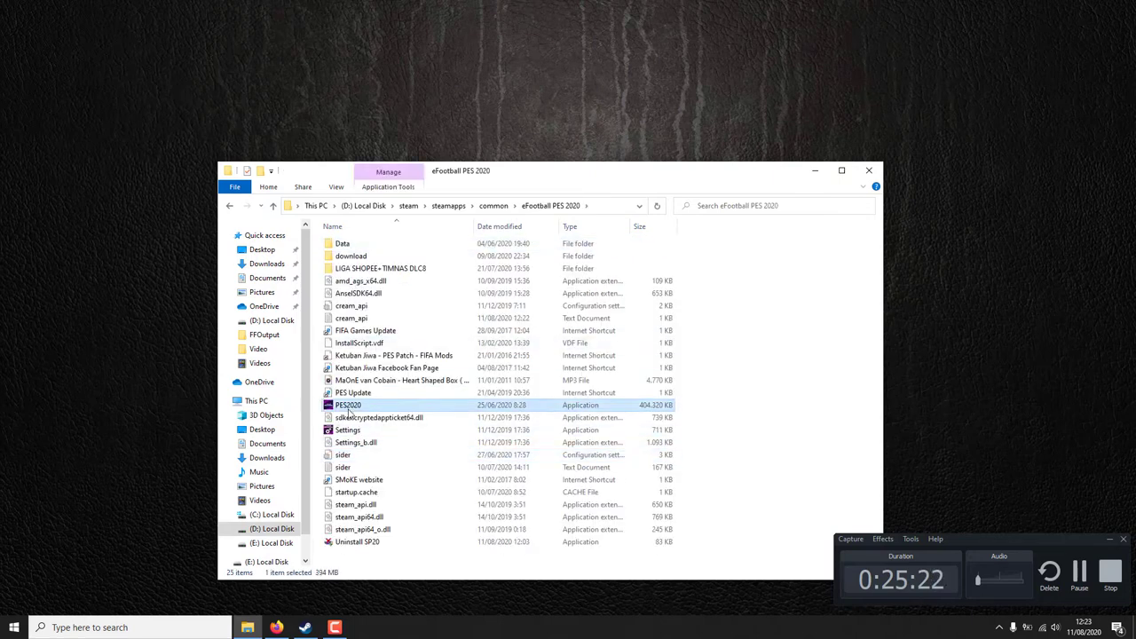
# - Open the game's Settings application to check the display options, and close it without changing anything
pyautogui.click(347, 432)
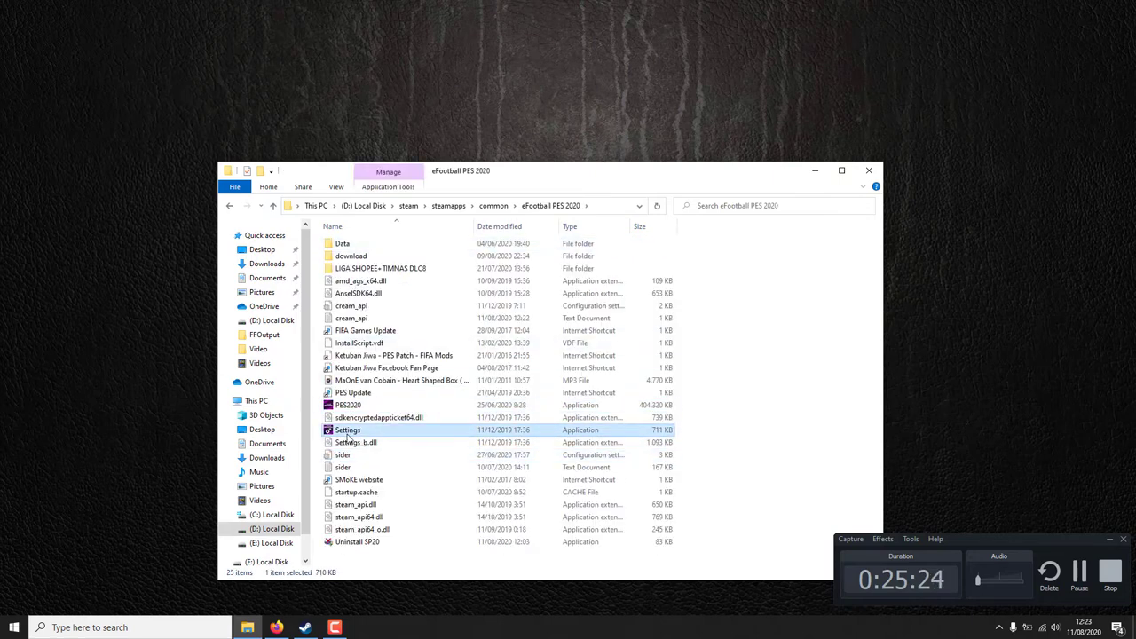
pyautogui.doubleClick(348, 432)
pyautogui.rightClick(1011, 246)
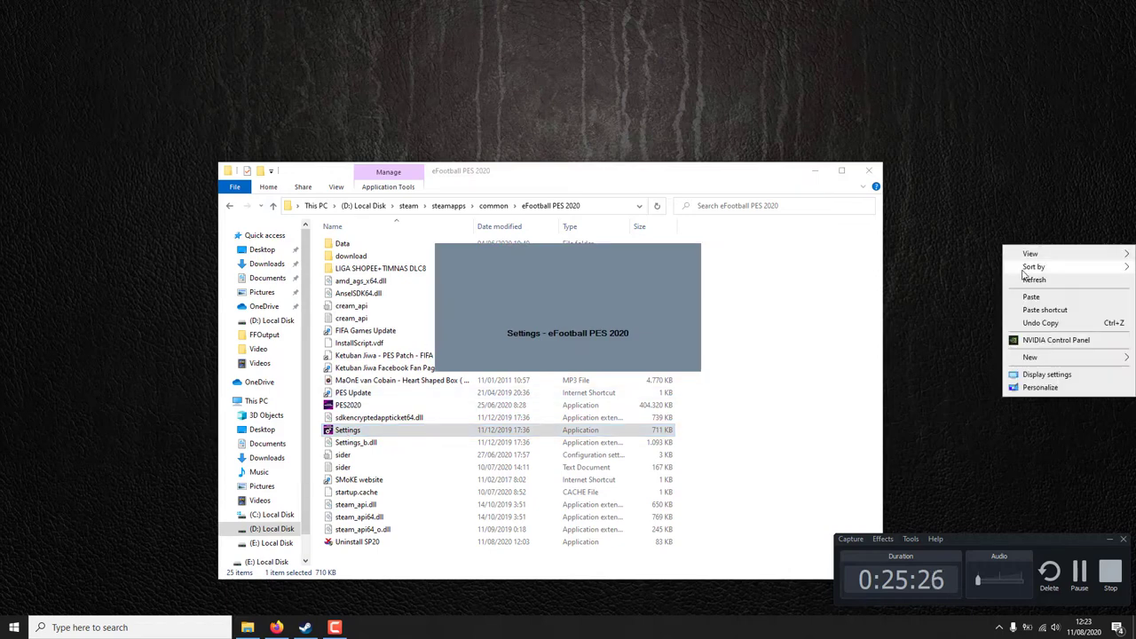
pyautogui.click(1016, 280)
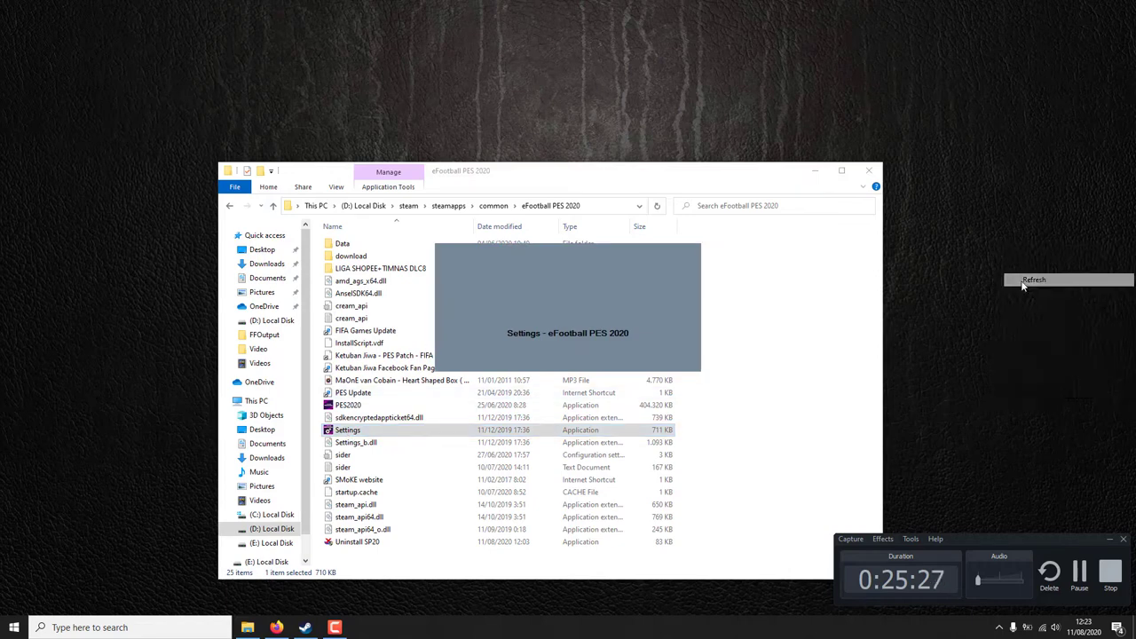
pyautogui.rightClick(938, 246)
pyautogui.click(967, 281)
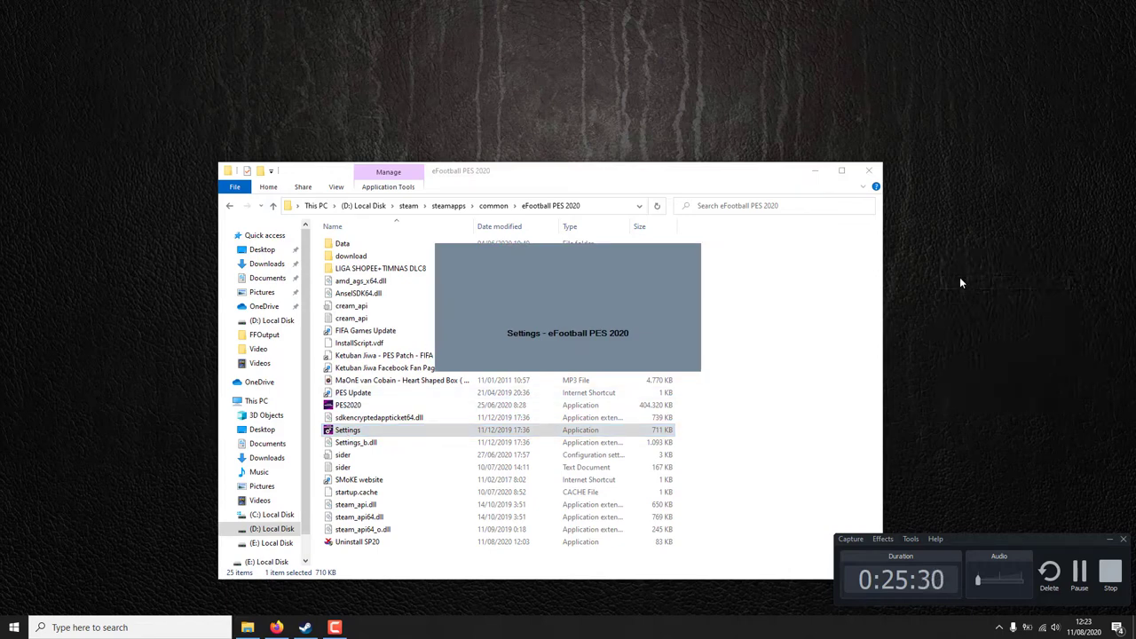
pyautogui.rightClick(960, 283)
pyautogui.click(991, 313)
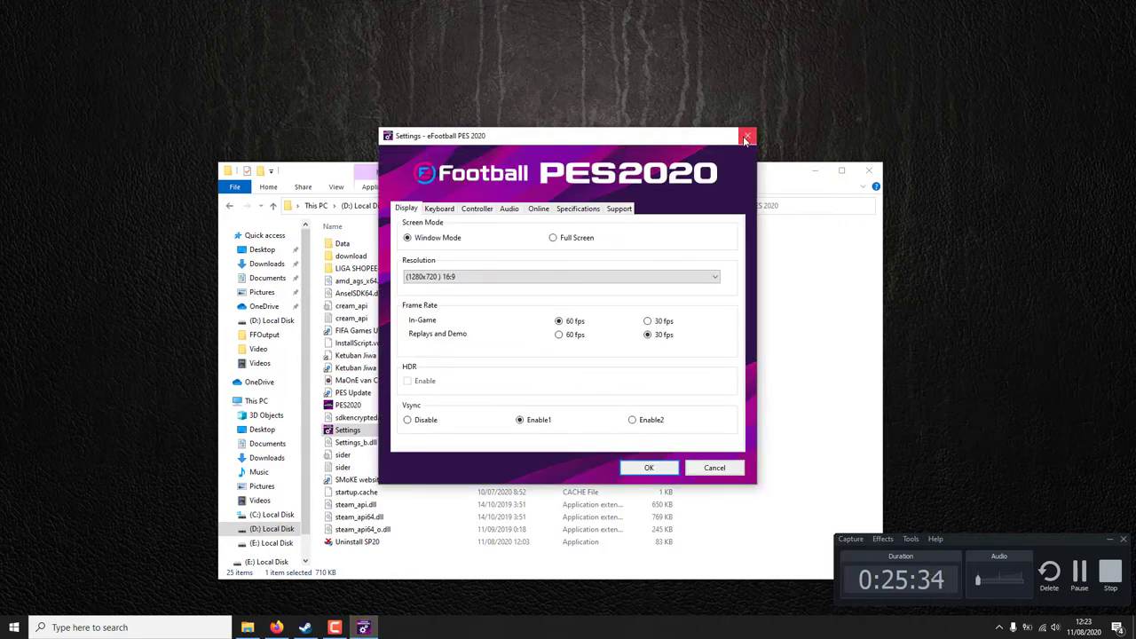
pyautogui.click(747, 138)
# - Launch the PES2020 application from the eFootball PES 2020 folder
pyautogui.doubleClick(350, 406)
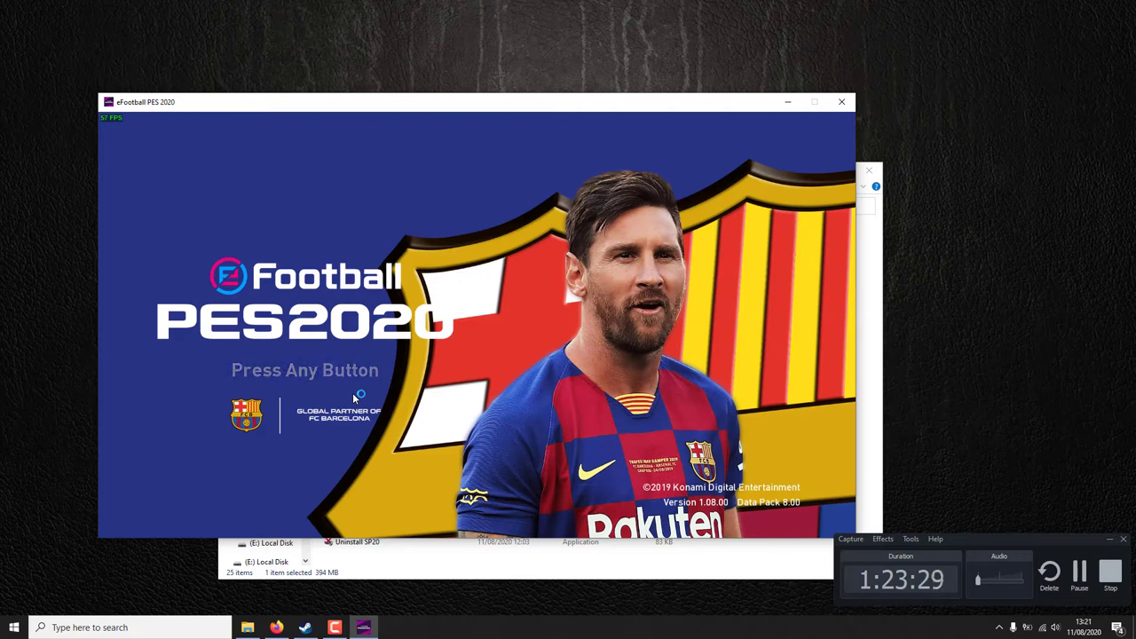
pyautogui.click(1110, 581)
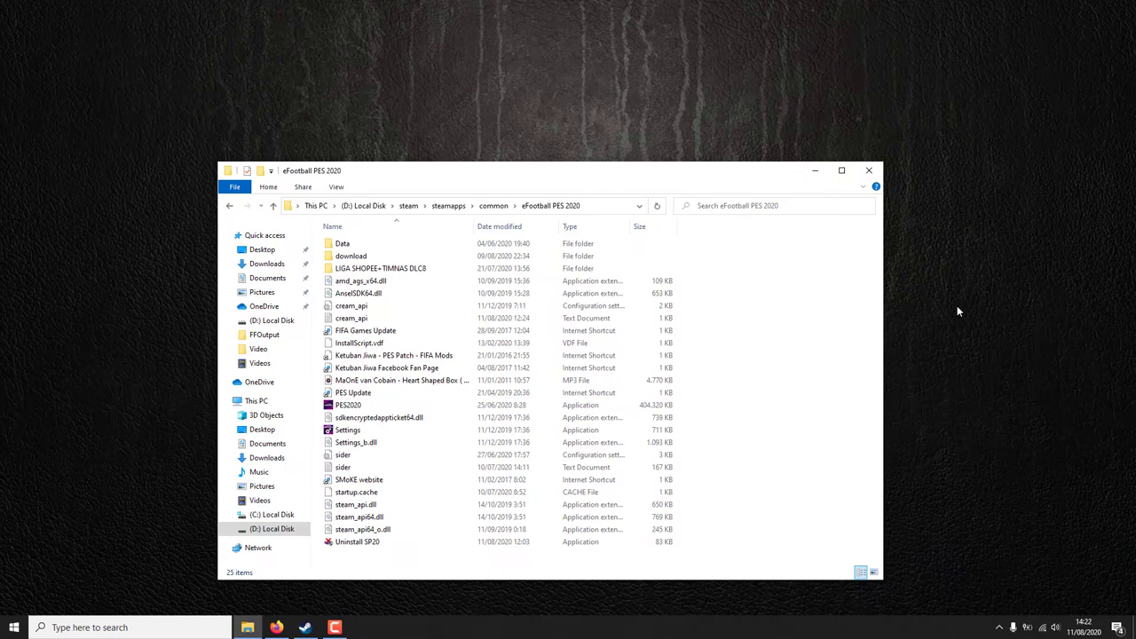
# - Refresh the desktop, launch PES2020 again and show the available Wi-Fi networks
pyautogui.rightClick(957, 306)
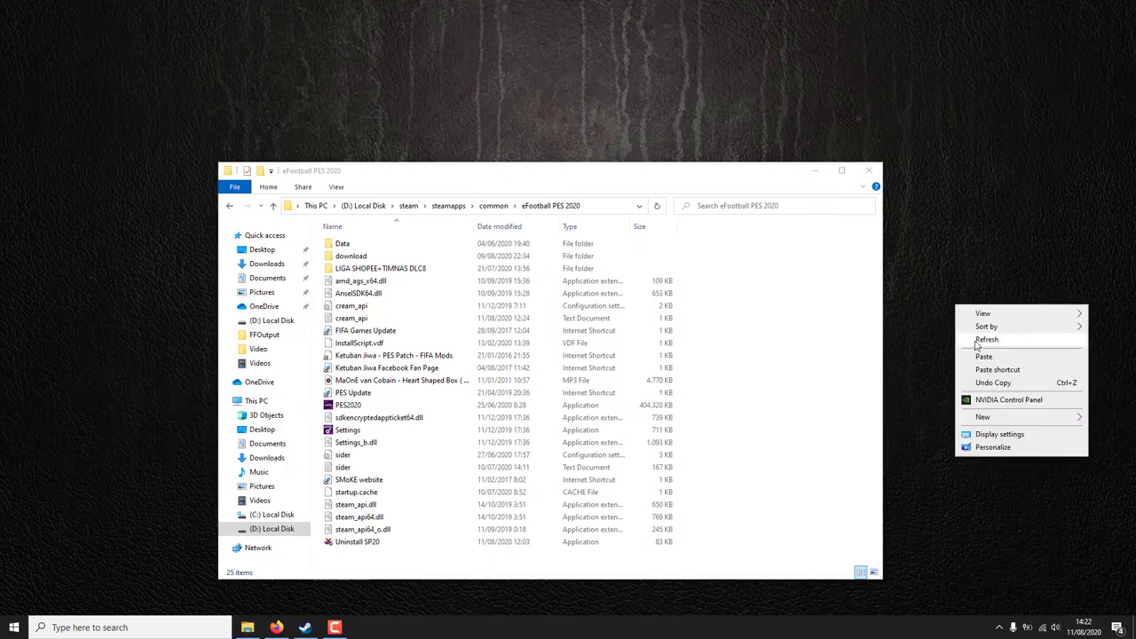
pyautogui.click(976, 339)
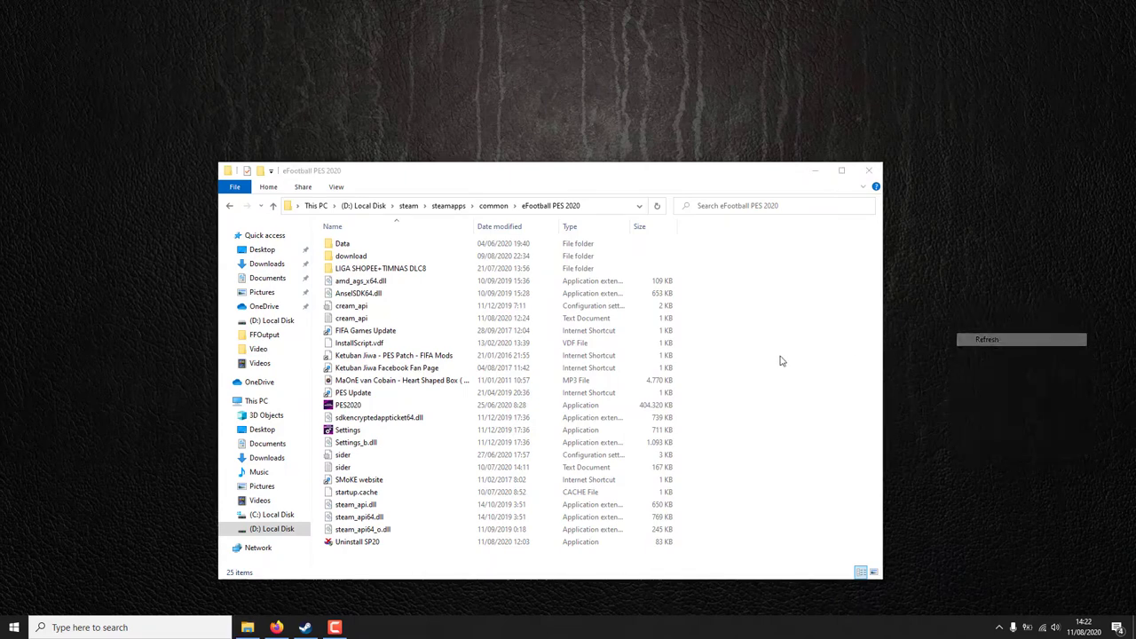
pyautogui.click(345, 408)
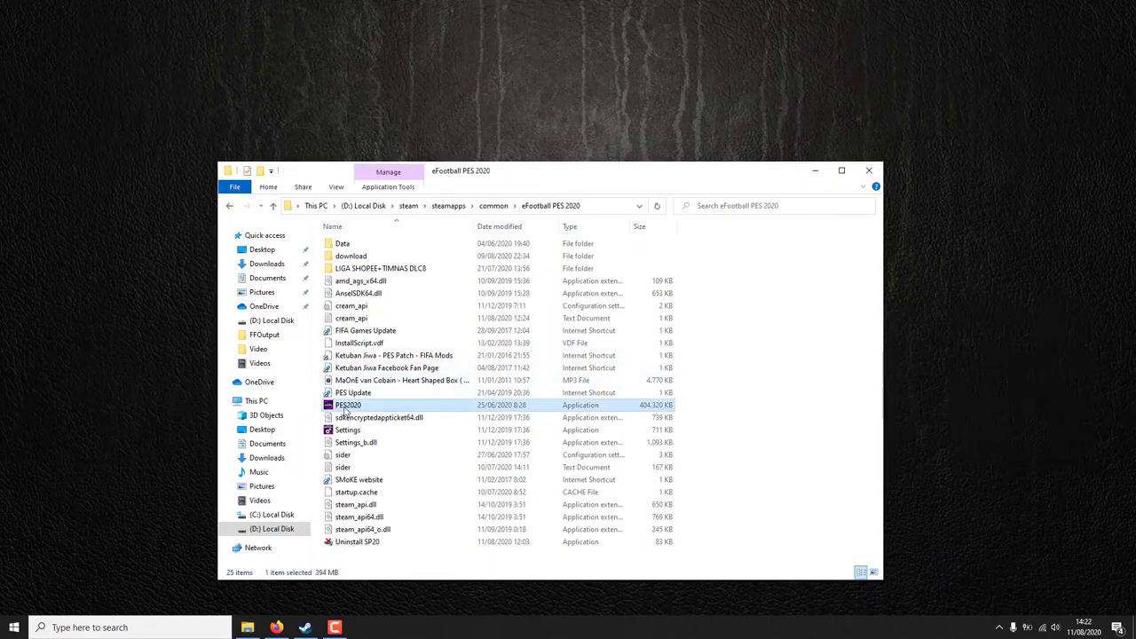
pyautogui.click(1045, 627)
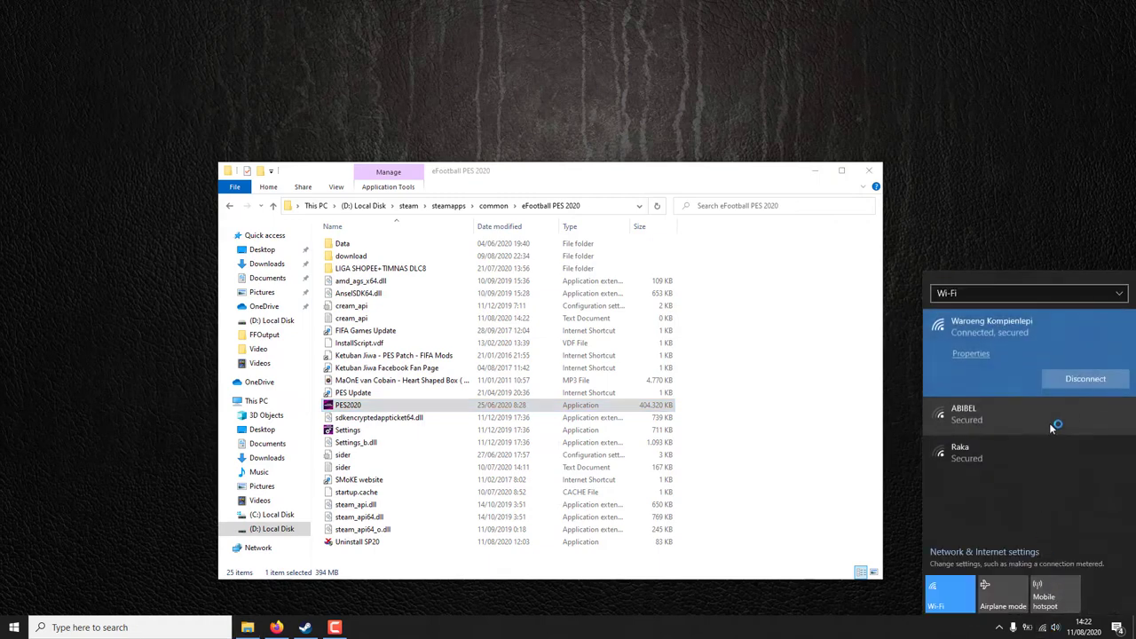